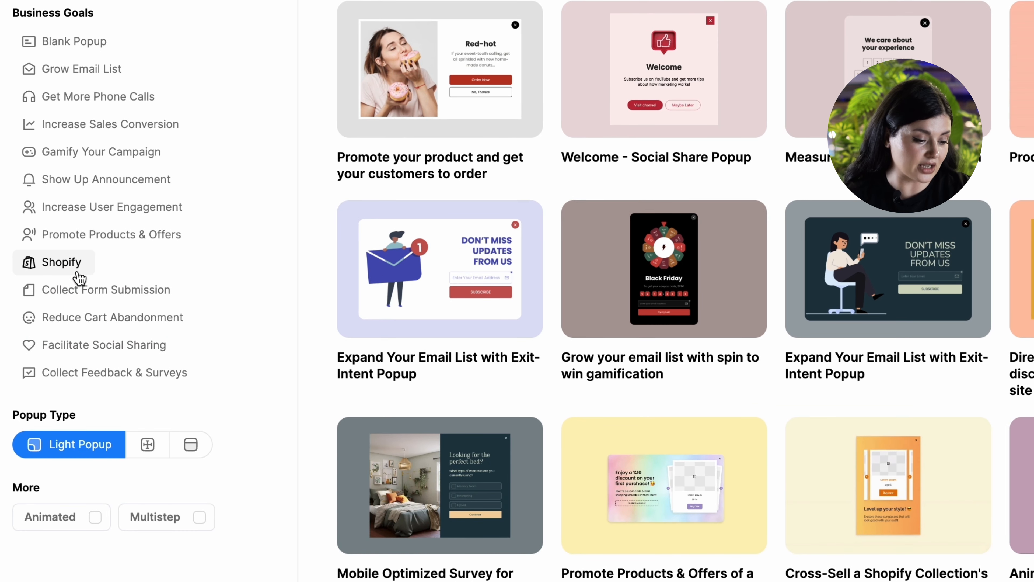
- Filter the popup templates by the Shopify business goal and browse the available designs
left_click(84, 266)
scroll(432, 285, "down", 20)
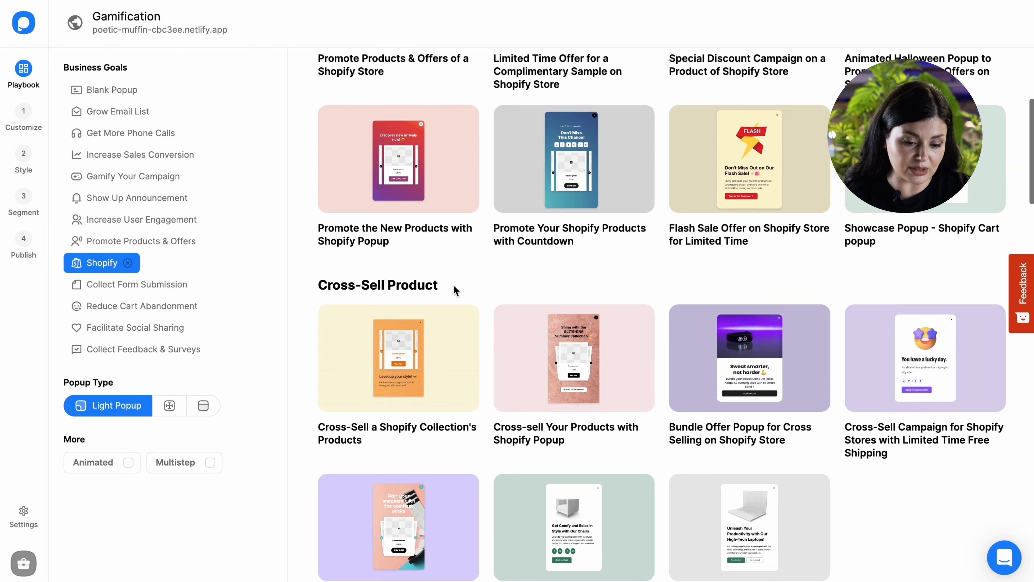
scroll(455, 289, "down", 7)
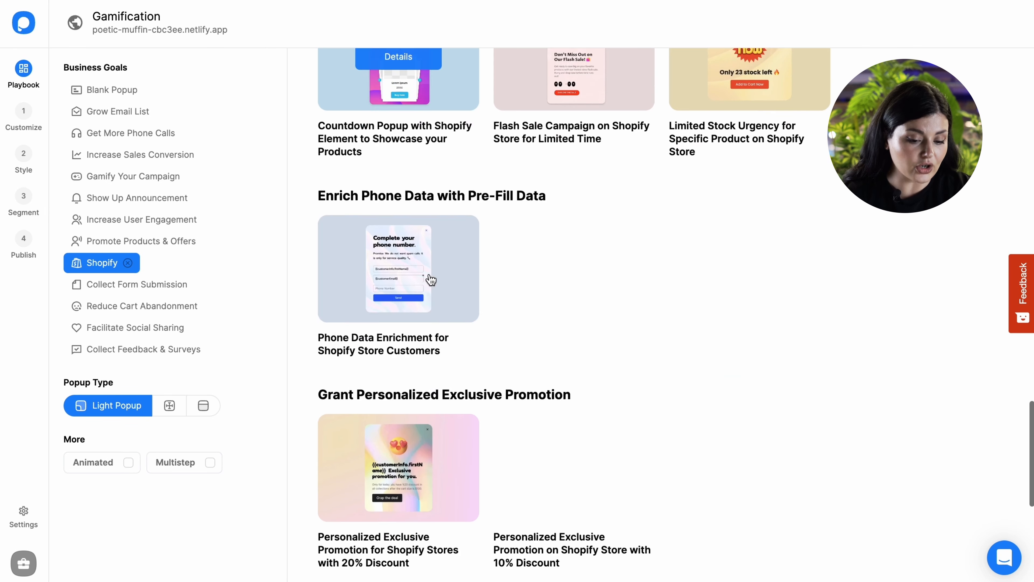
- Filter templates by Gamify Your Campaign and select the "Grow your email list with spin to win gamification" popup
left_click(123, 177)
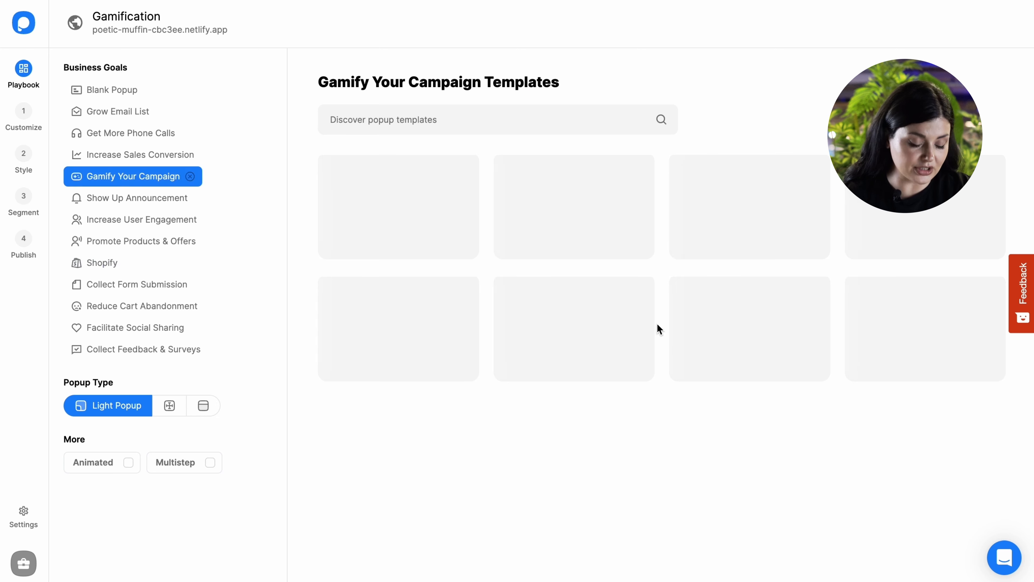
left_click(398, 235)
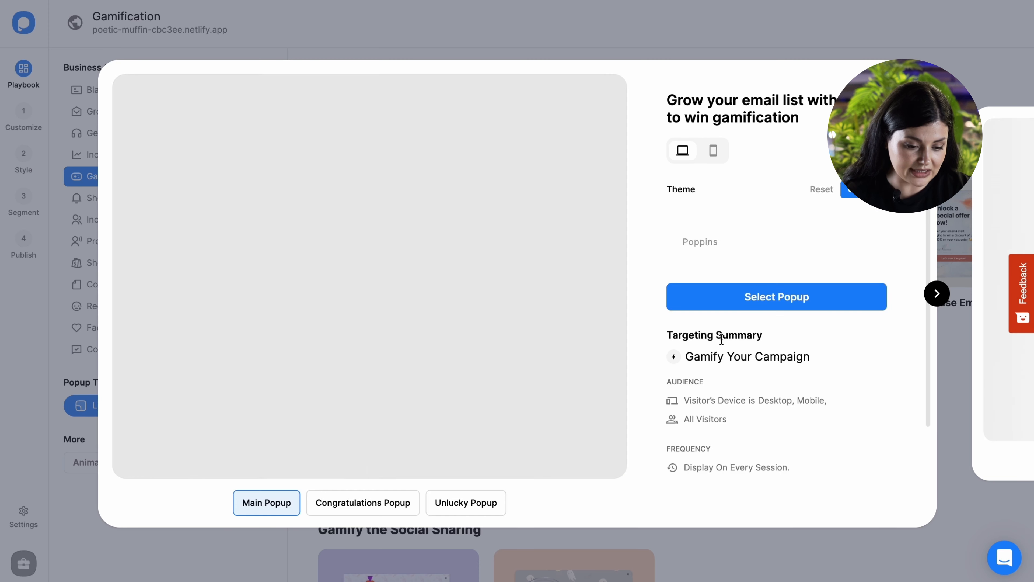
left_click(712, 306)
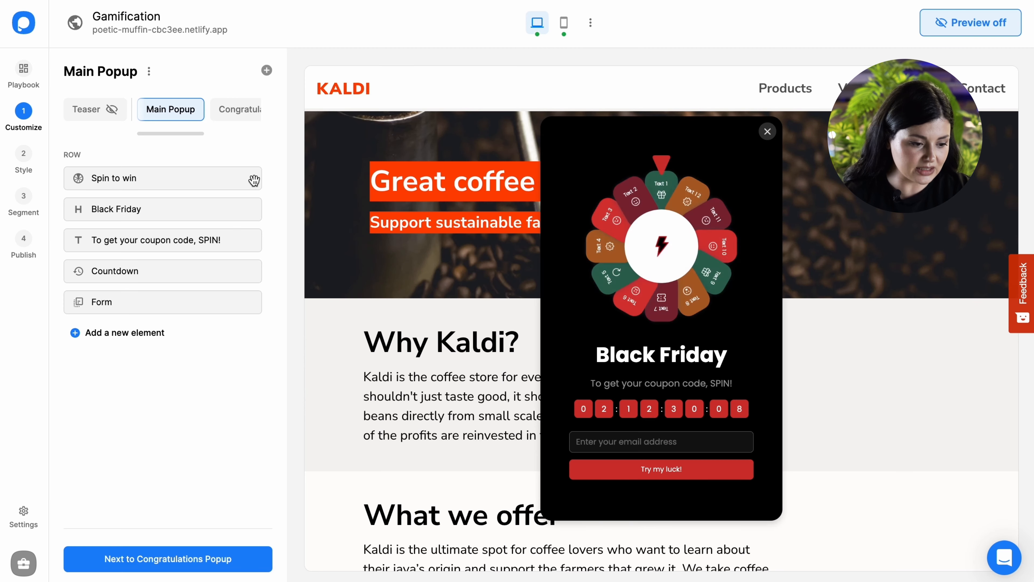
- Open the spin wheel's game settings, view the first slice's success action options and close the settings without saving
left_click(694, 239)
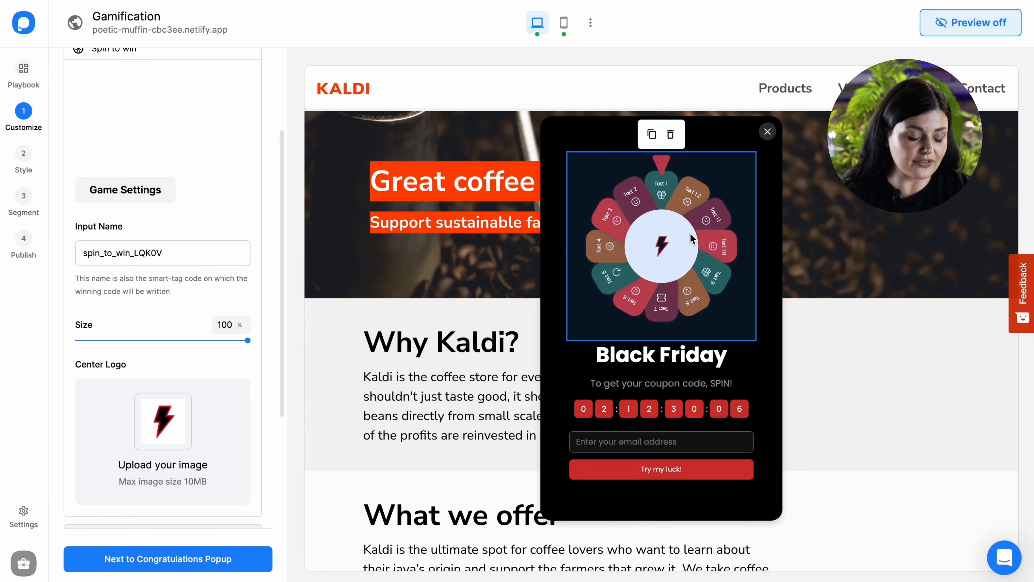
left_click(157, 191)
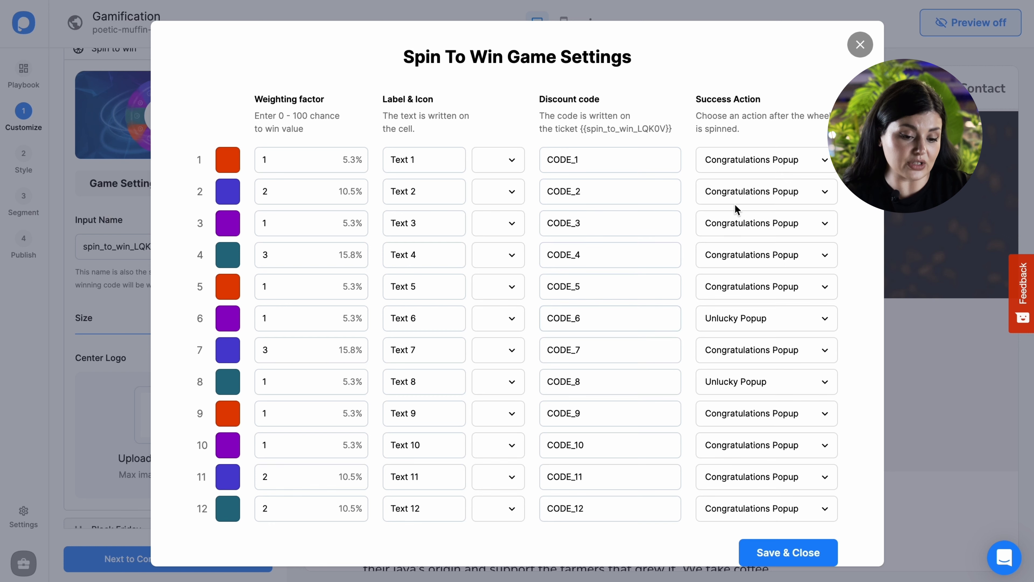
left_click(735, 162)
left_click(854, 75)
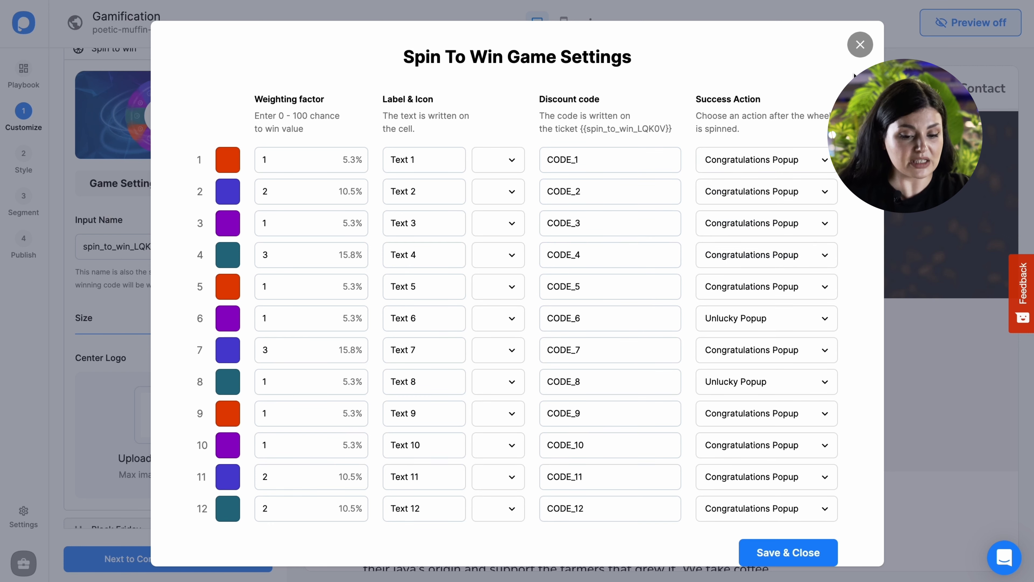
left_click(860, 45)
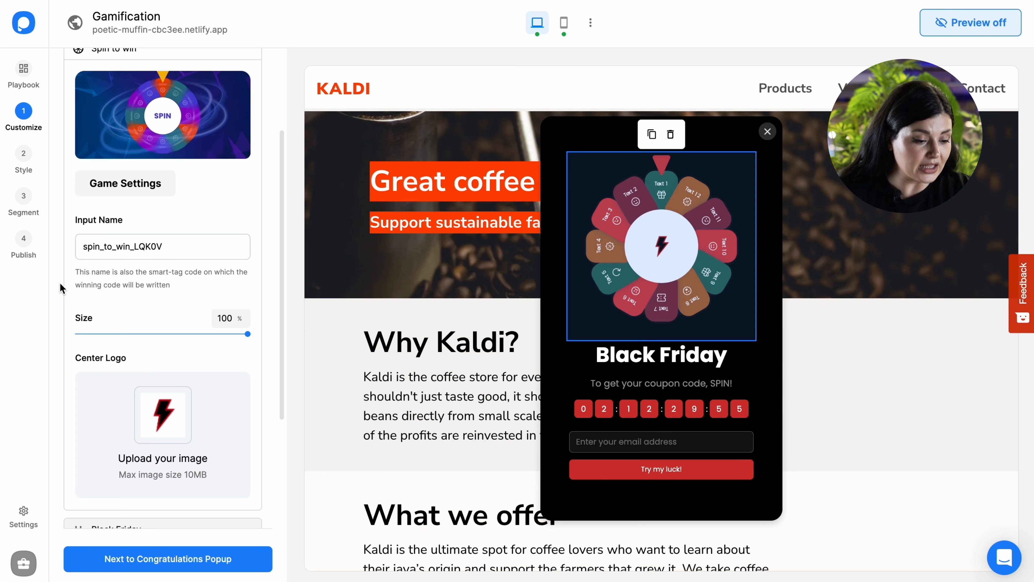
- Open the Black Friday heading's text for editing
scroll(160, 251, "down", 4)
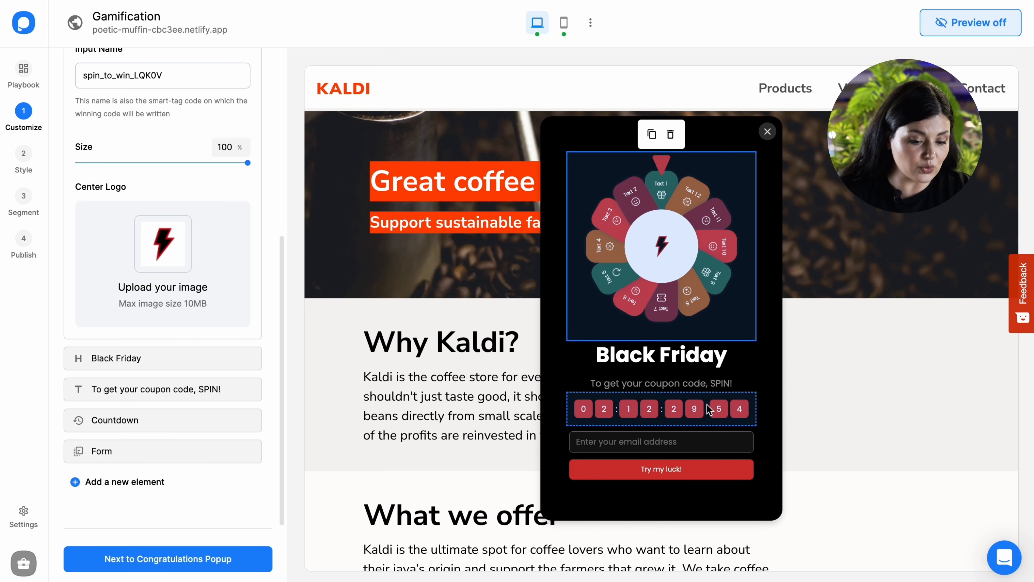
left_click(697, 366)
left_click(211, 287)
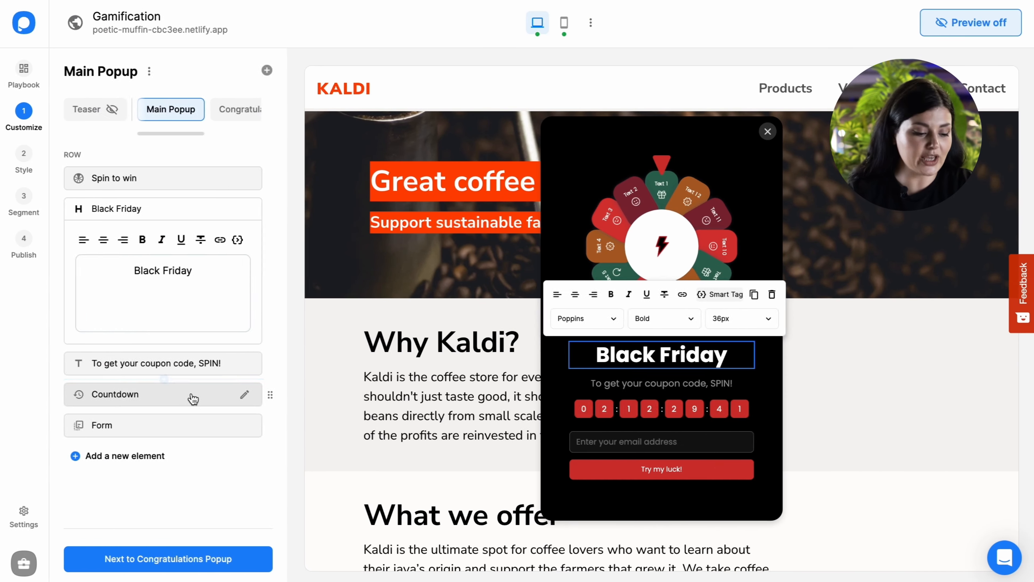
- Set the countdown's days to 0 and hide the days unit
left_click(191, 395)
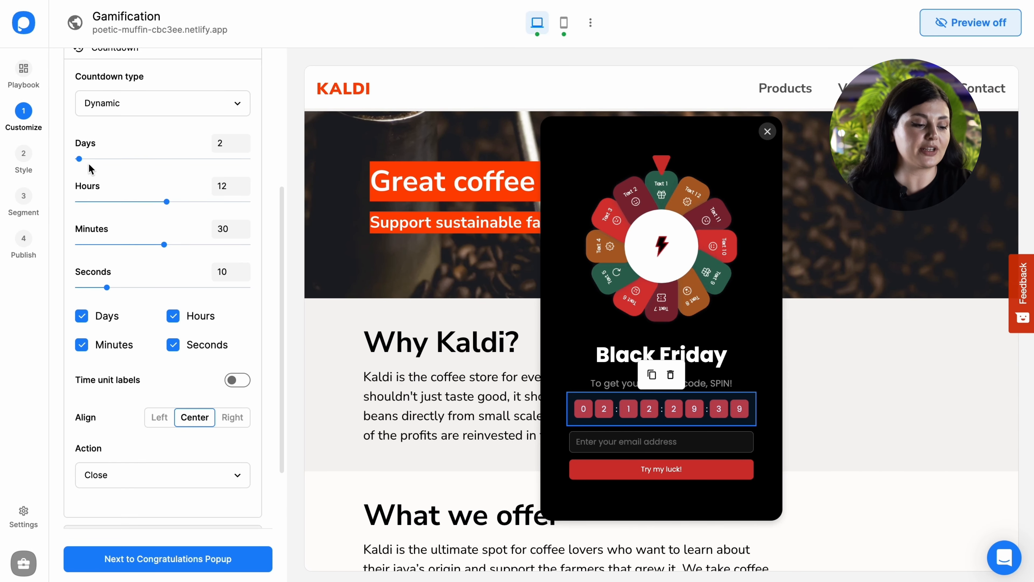
left_click(75, 158)
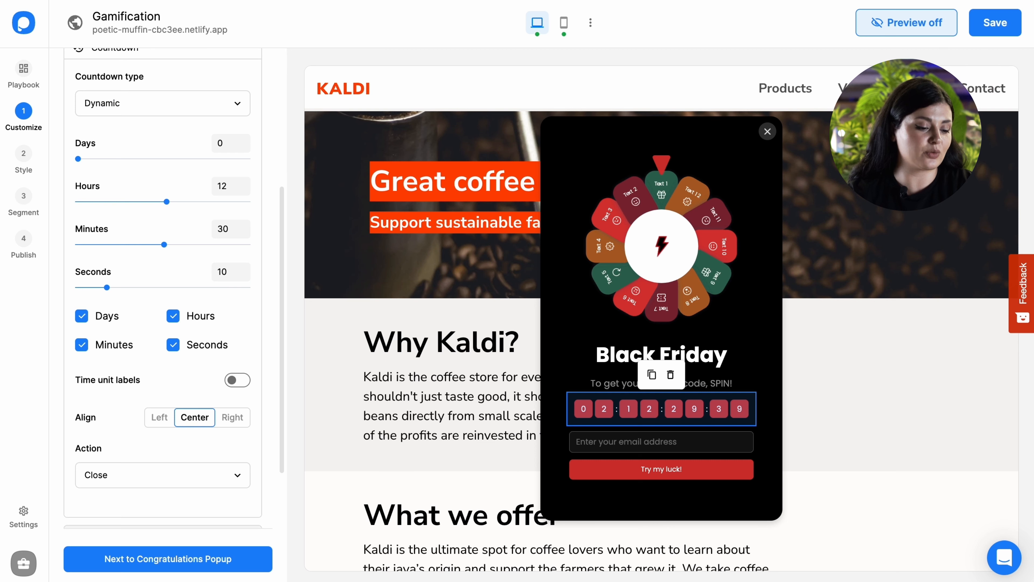
left_click(82, 316)
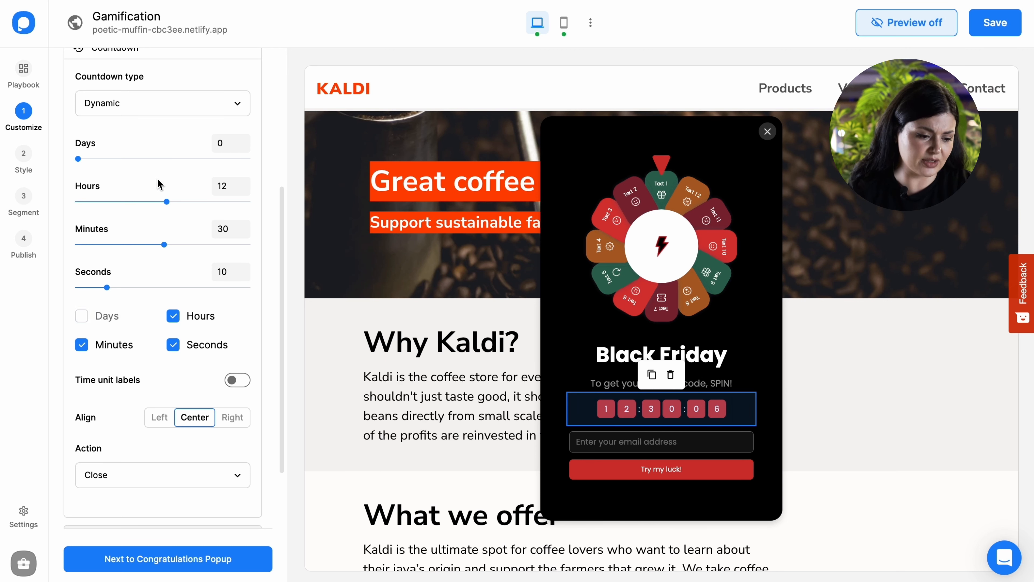
- Give the form's button the narrow layout, try right and left alignment, and set it back to center
scroll(236, 428, "down", 2)
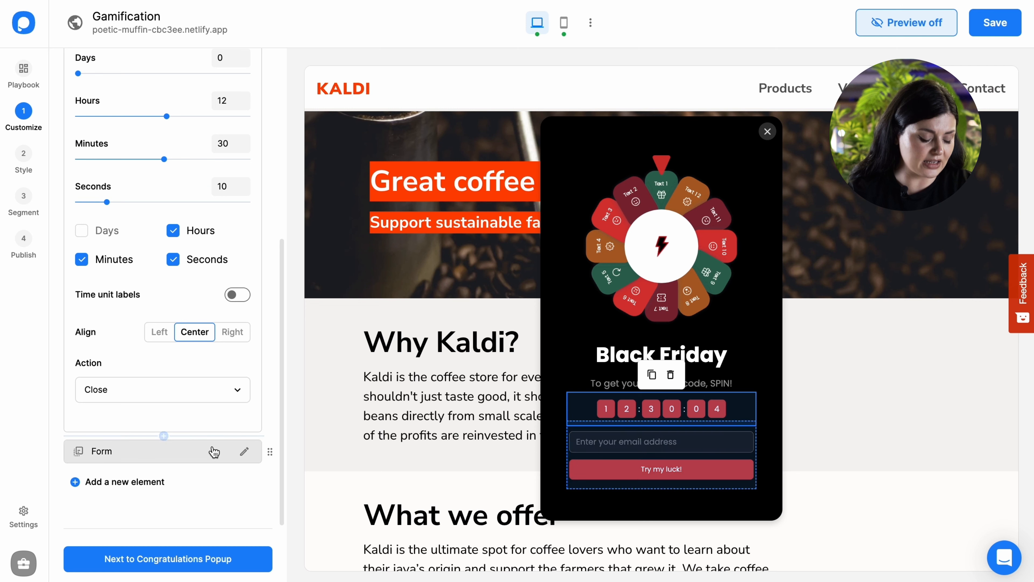
left_click(219, 441)
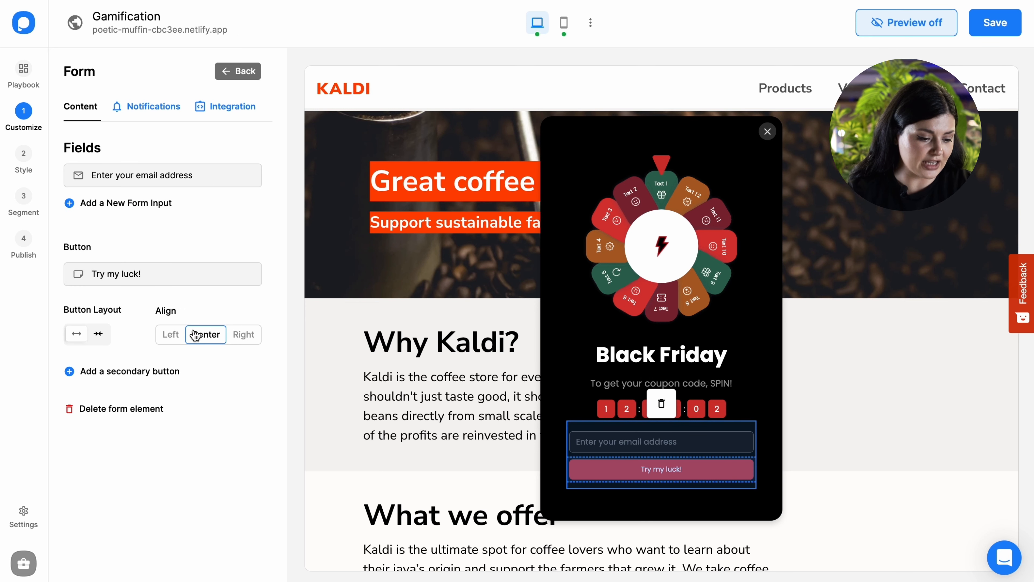
left_click(104, 337)
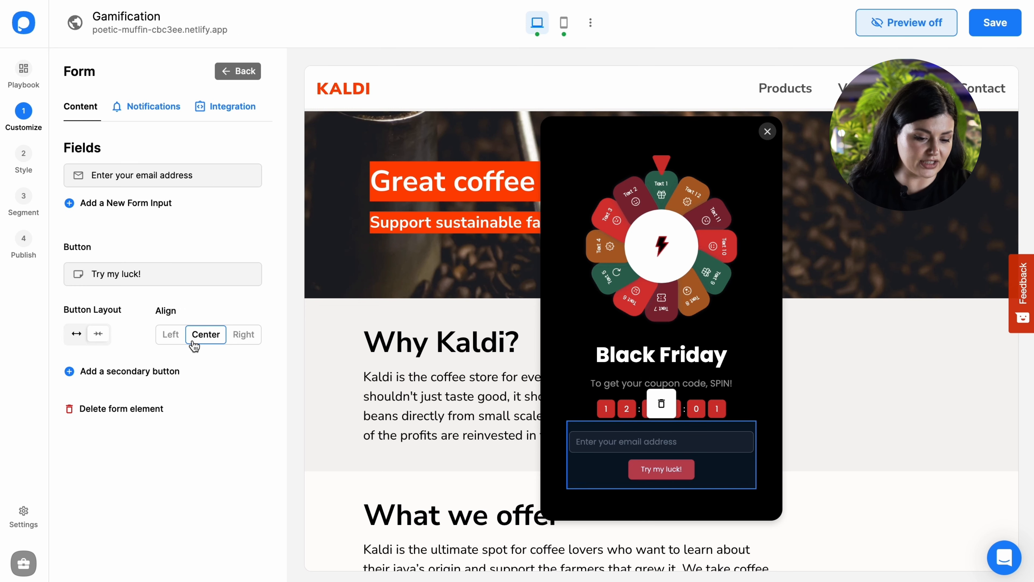
left_click(243, 334)
left_click(173, 335)
left_click(206, 334)
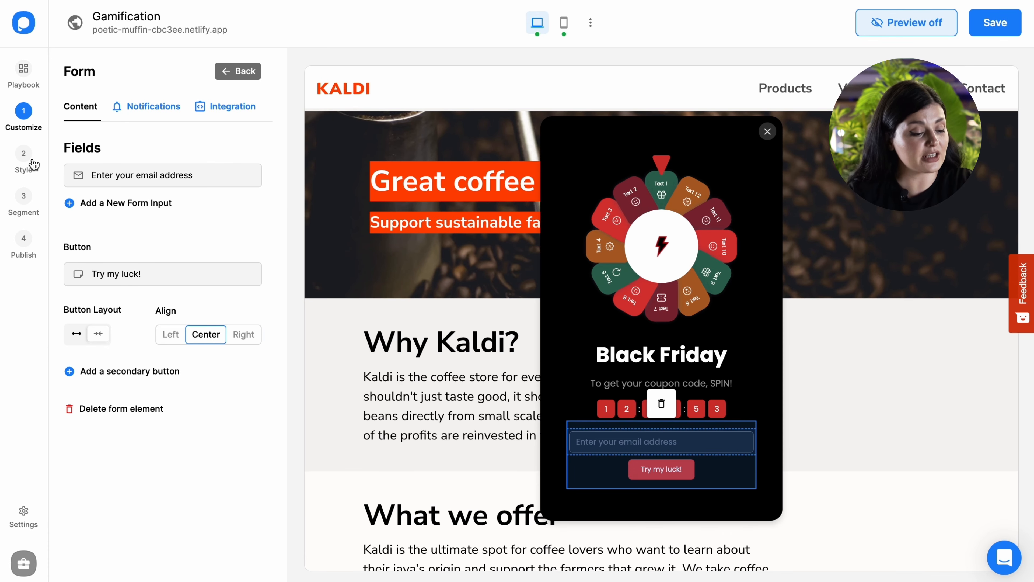
- Open the popup's style settings and preview themes such as Fun Day, Elegant, Simple, Light Gradient, Material and Neon
left_click(24, 159)
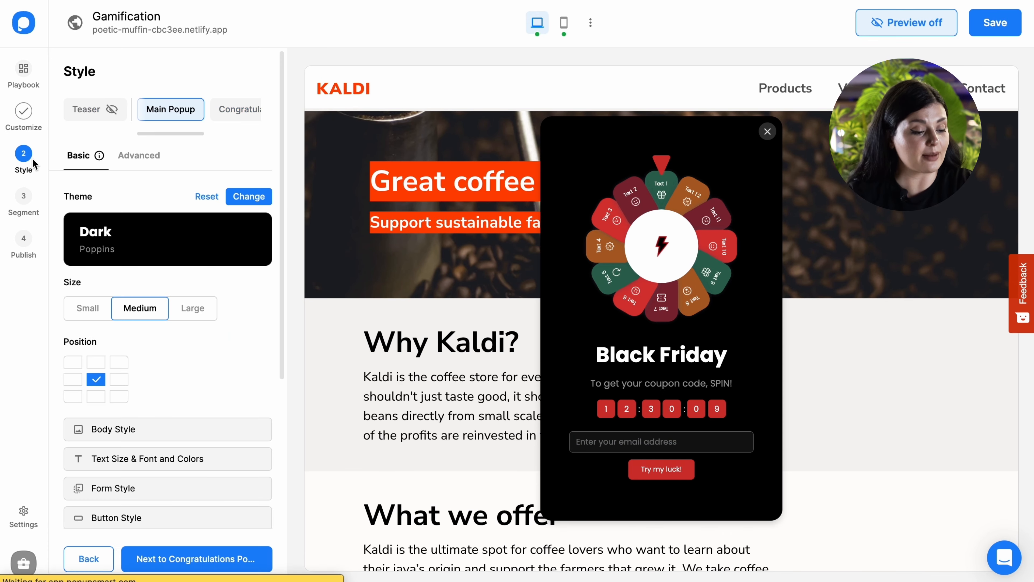
left_click(240, 197)
left_click(182, 342)
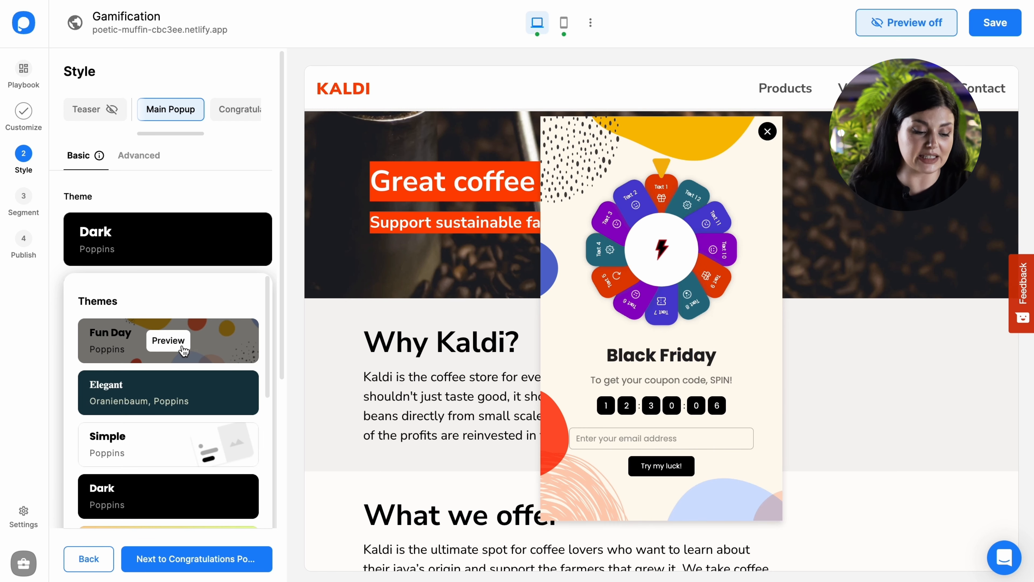
left_click(168, 390)
scroll(163, 375, "down", 2)
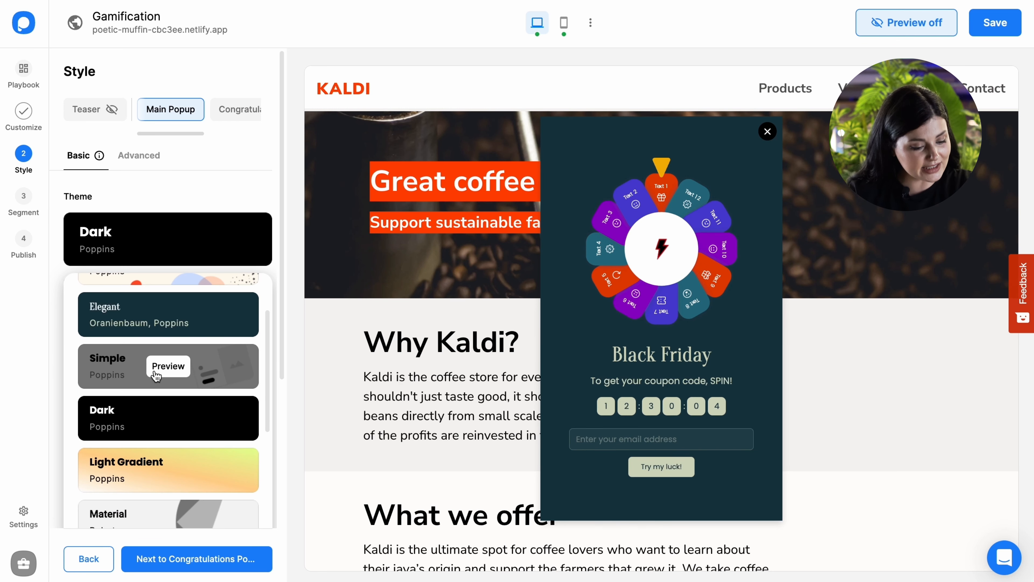
left_click(156, 372)
scroll(193, 384, "down", 3)
left_click(168, 369)
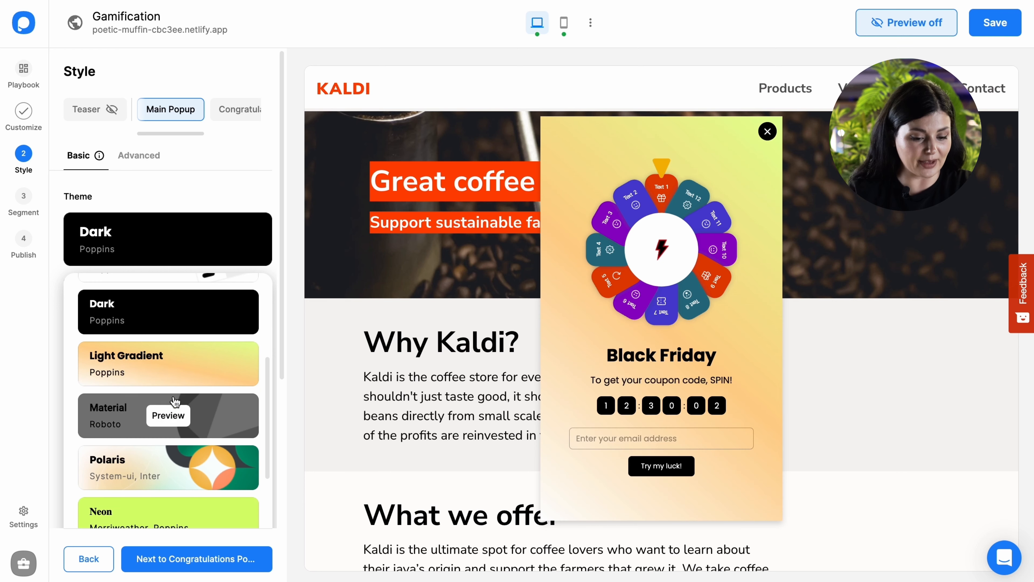
left_click(173, 416)
scroll(168, 408, "down", 3)
left_click(168, 372)
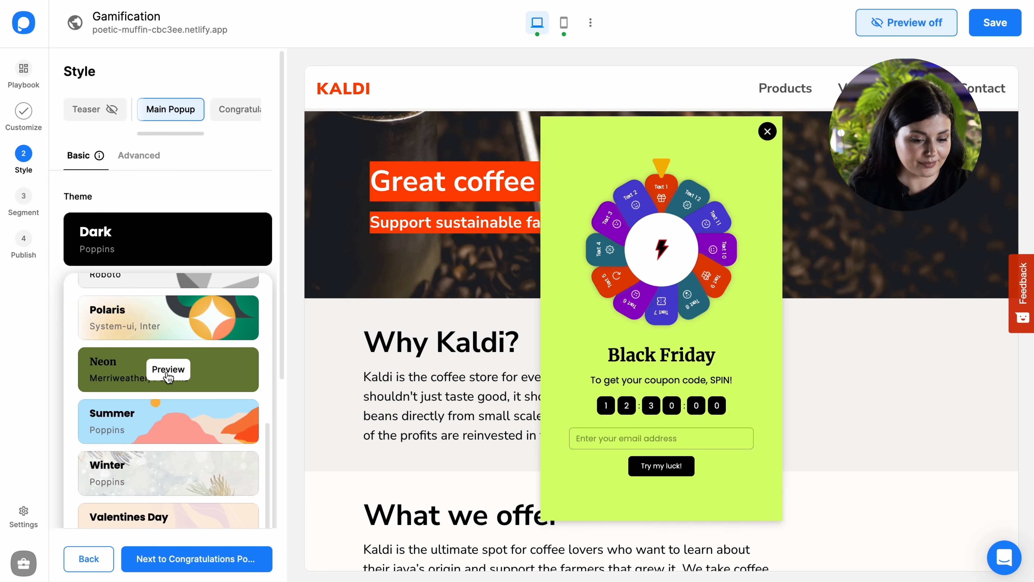
- Apply the Summer theme to the popup
left_click(177, 423)
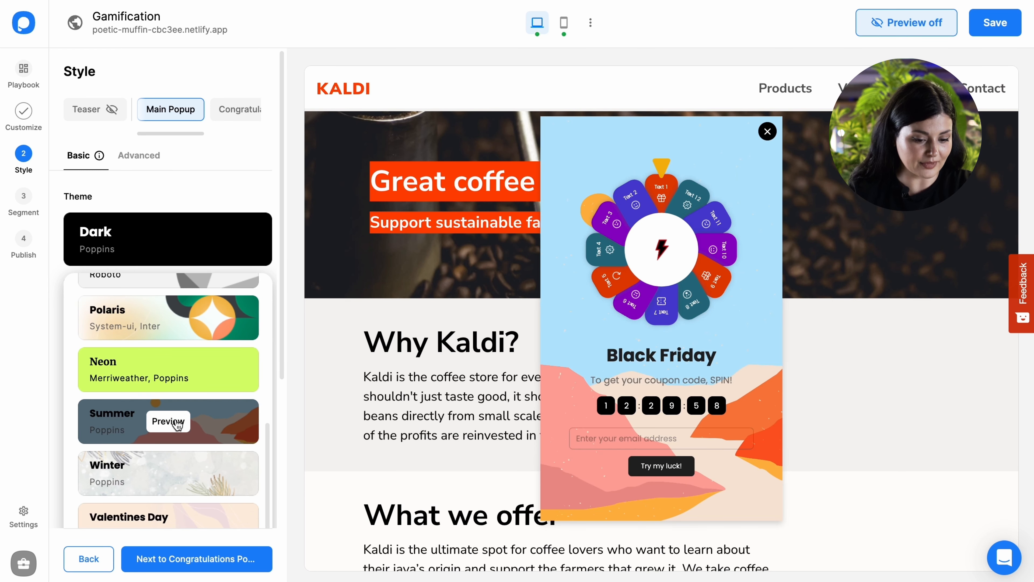
scroll(201, 367, "up", 10)
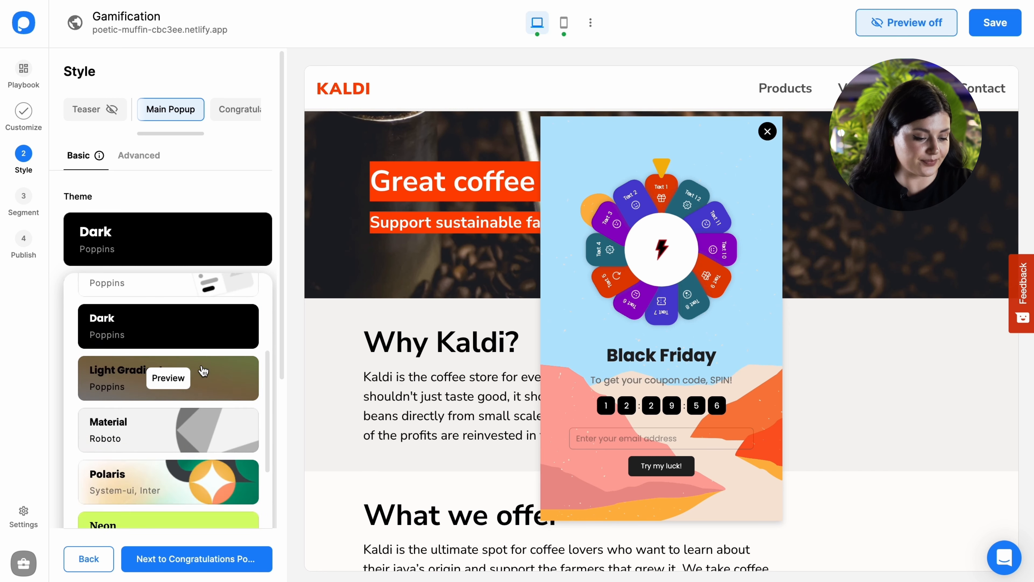
scroll(212, 353, "down", 10)
scroll(235, 409, "down", 5)
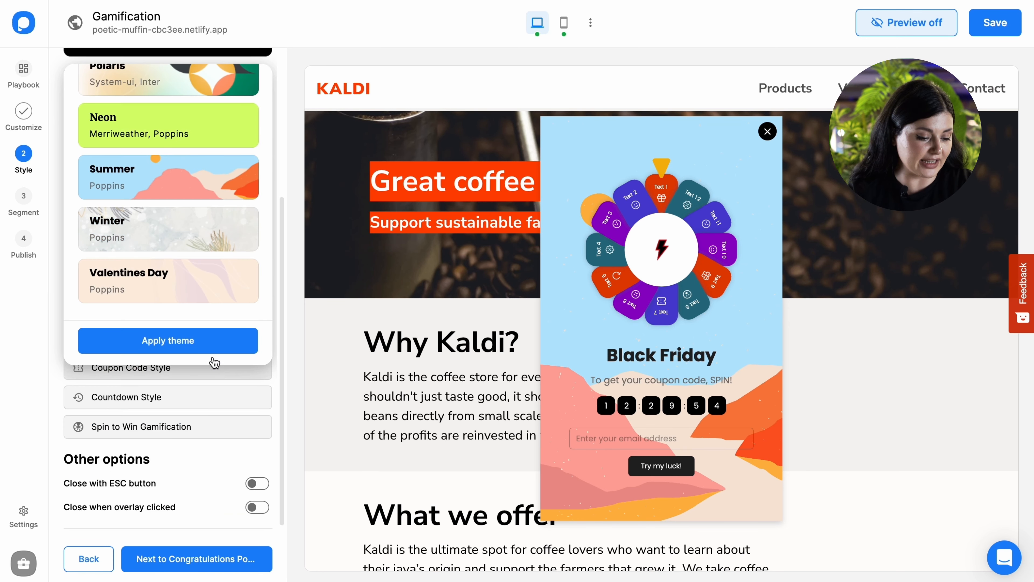
left_click(209, 346)
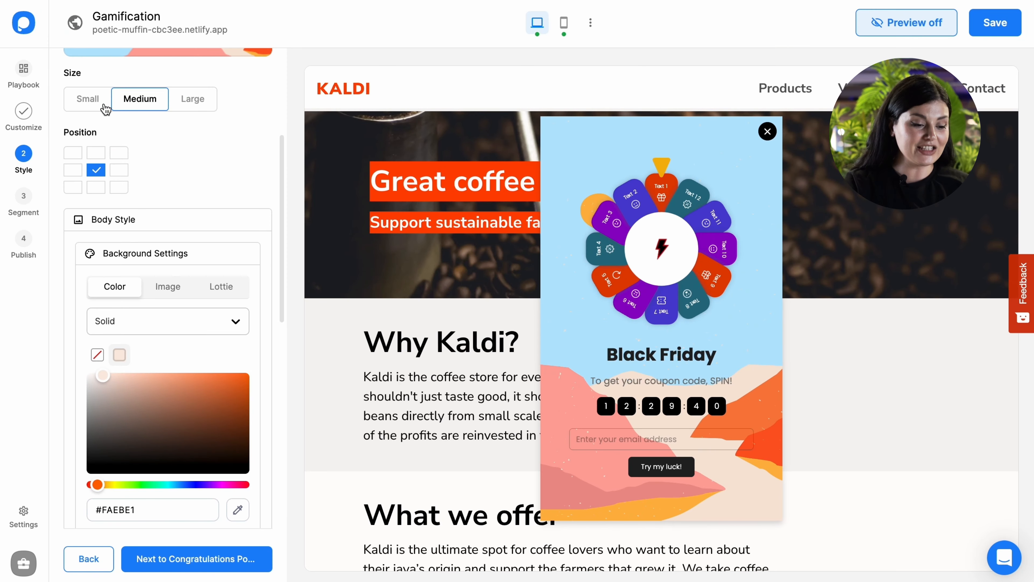
- Try the Small and Large popup sizes and return the size to Medium
left_click(105, 108)
left_click(182, 107)
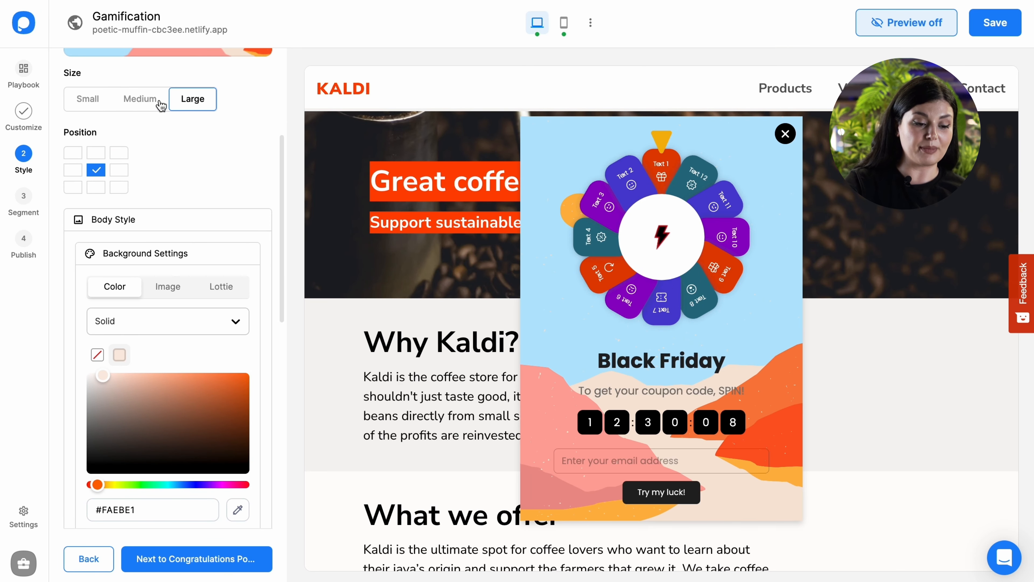
left_click(161, 105)
- Set the popup body's shape to Rounded and its opening effect to Bounce In
scroll(175, 211, "down", 5)
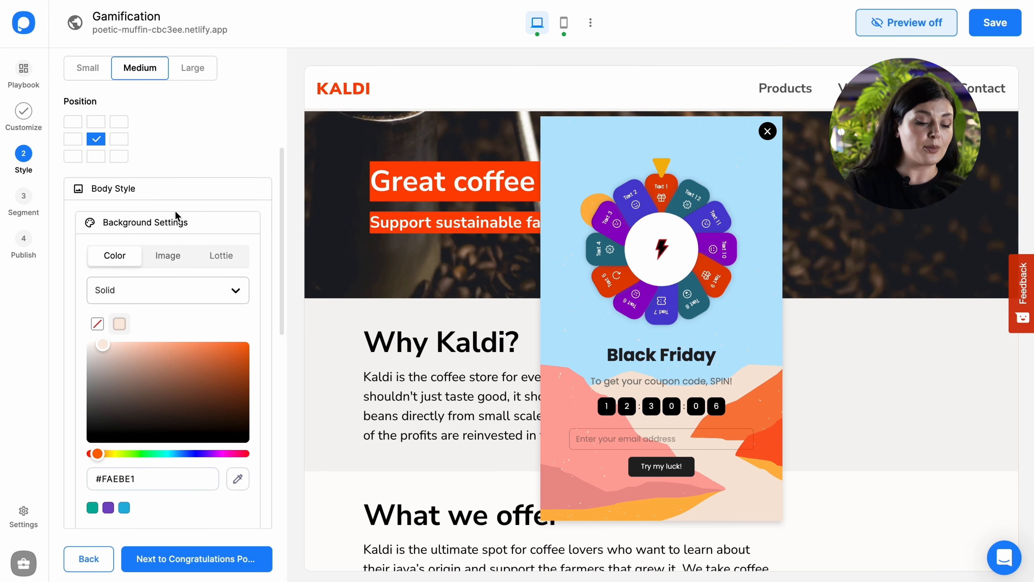
scroll(173, 143, "down", 4)
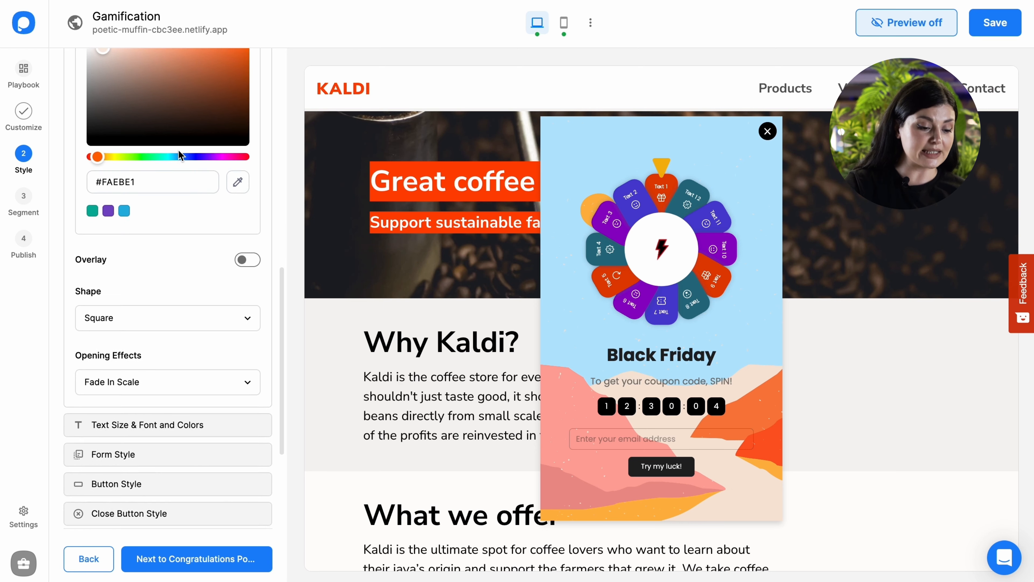
scroll(144, 350, "down", 1)
left_click(136, 273)
left_click(135, 332)
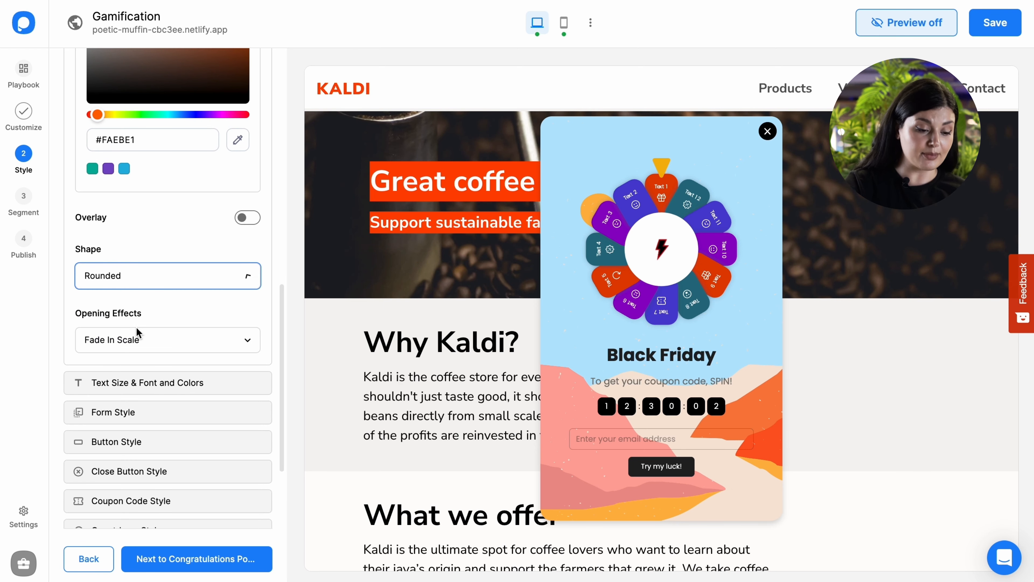
left_click(135, 330)
scroll(147, 346, "down", 4)
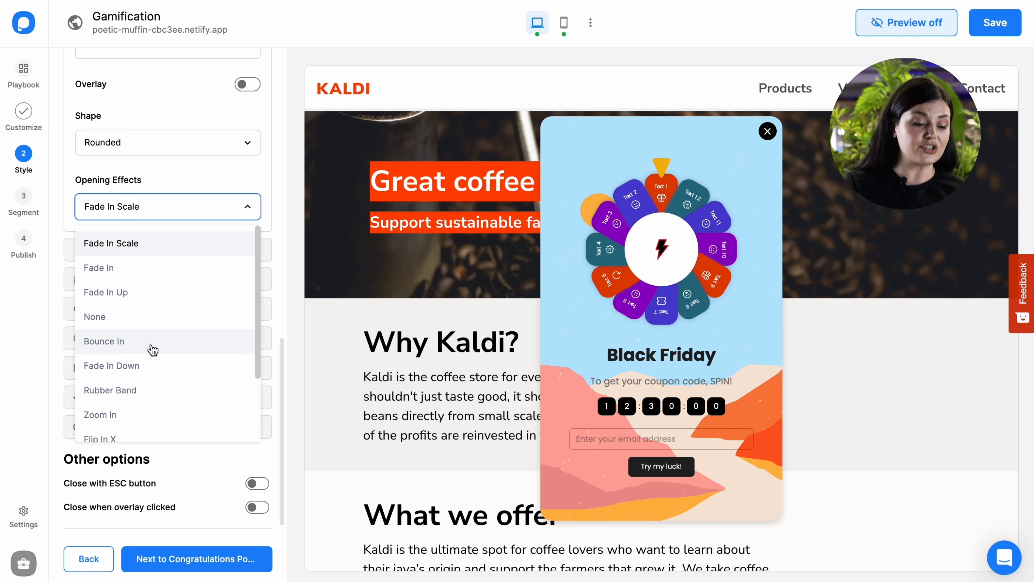
left_click(153, 348)
- Open the text size, font and color settings and review the heading, body and subtext fonts
left_click(155, 256)
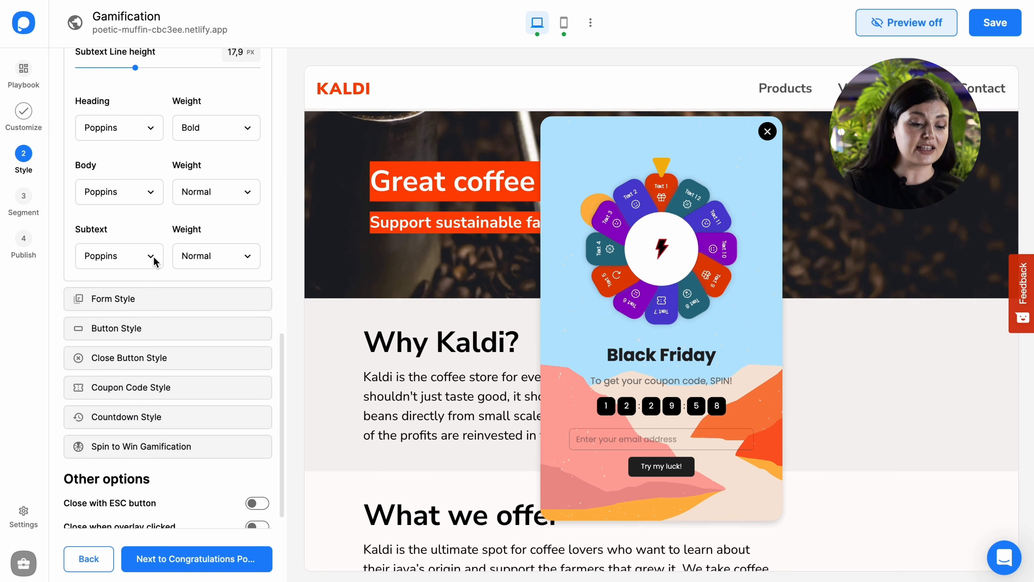
scroll(155, 164, "up", 1)
scroll(156, 199, "down", 2)
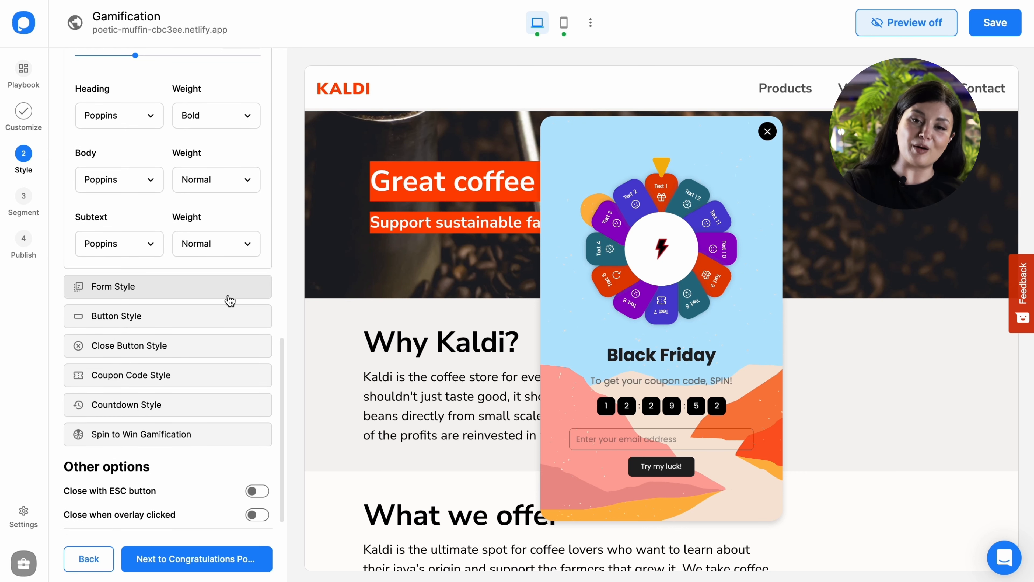
- Open the campaign's segment selection and review the predefined segments and the saved custom segments
left_click(32, 197)
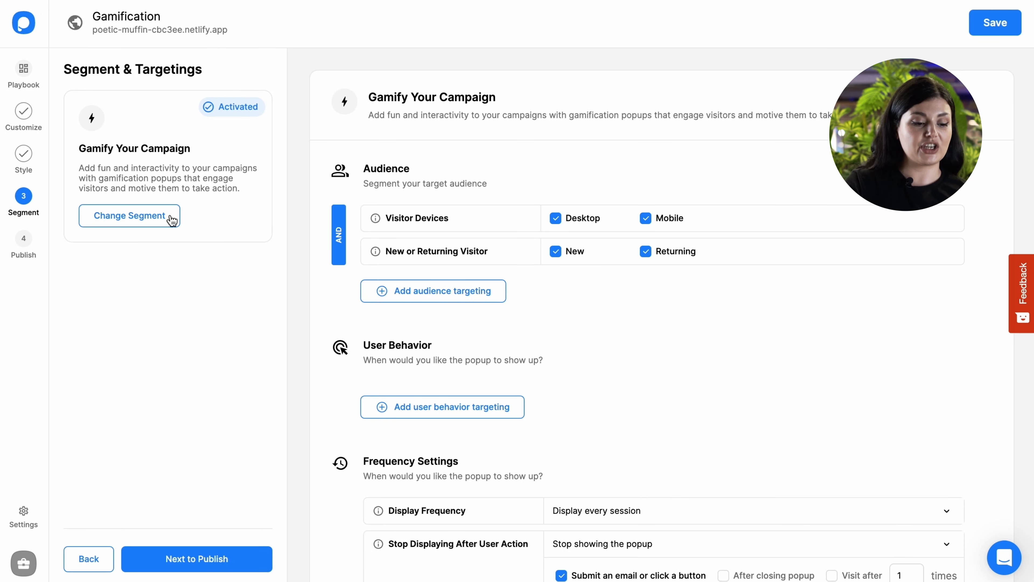
left_click(171, 218)
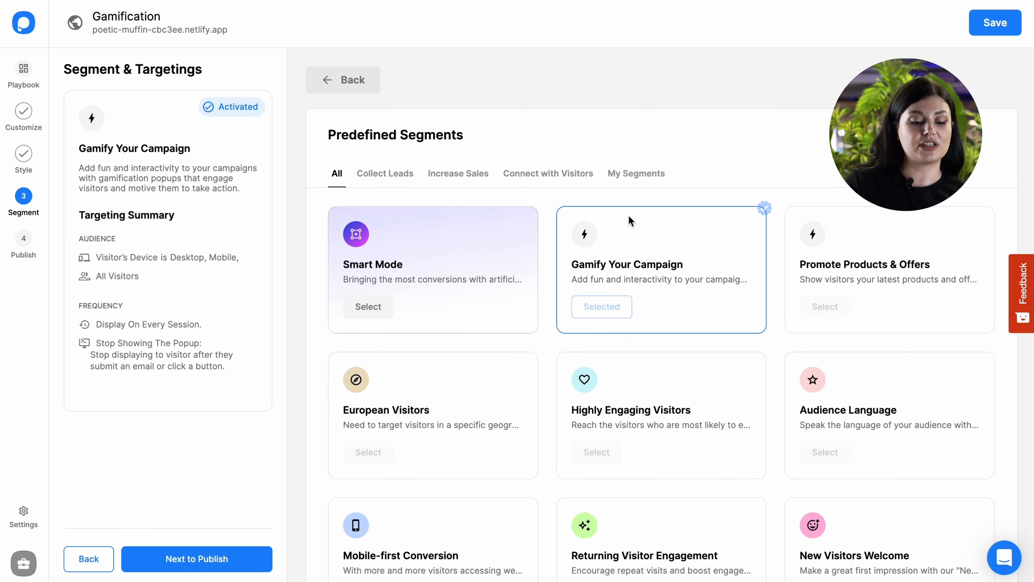
scroll(648, 303, "down", 4)
scroll(642, 293, "up", 4)
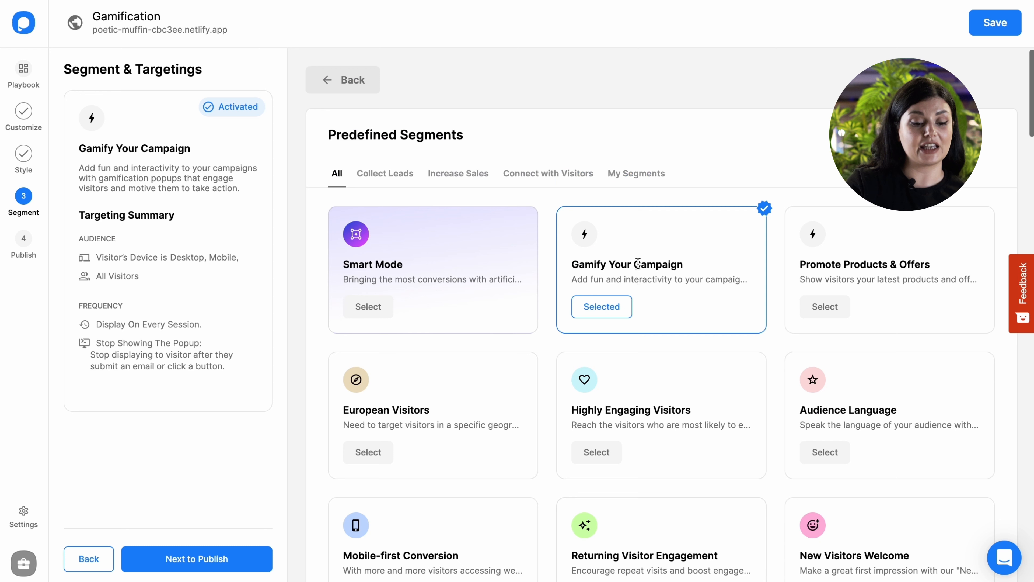
left_click(630, 175)
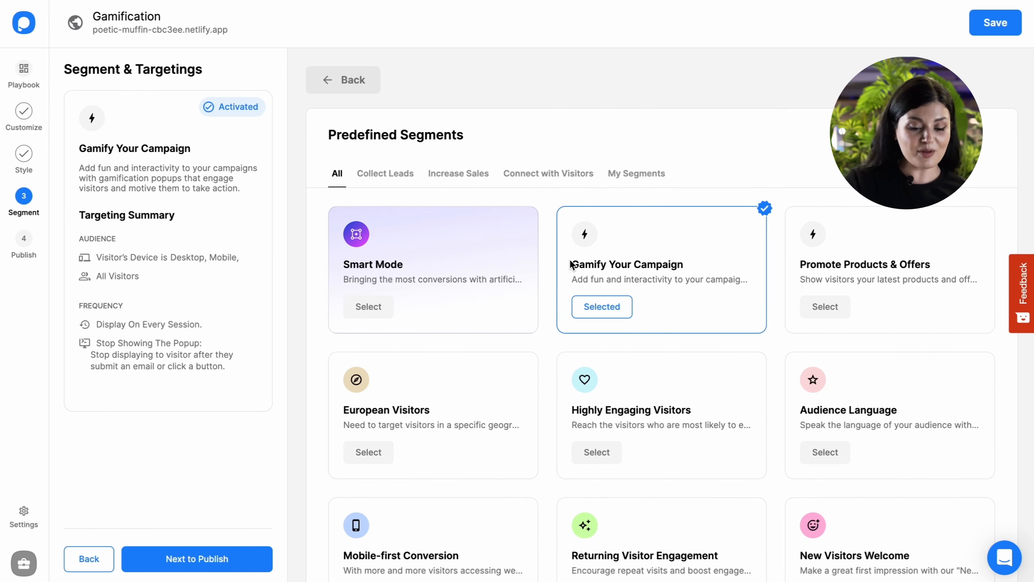
scroll(669, 312, "down", 4)
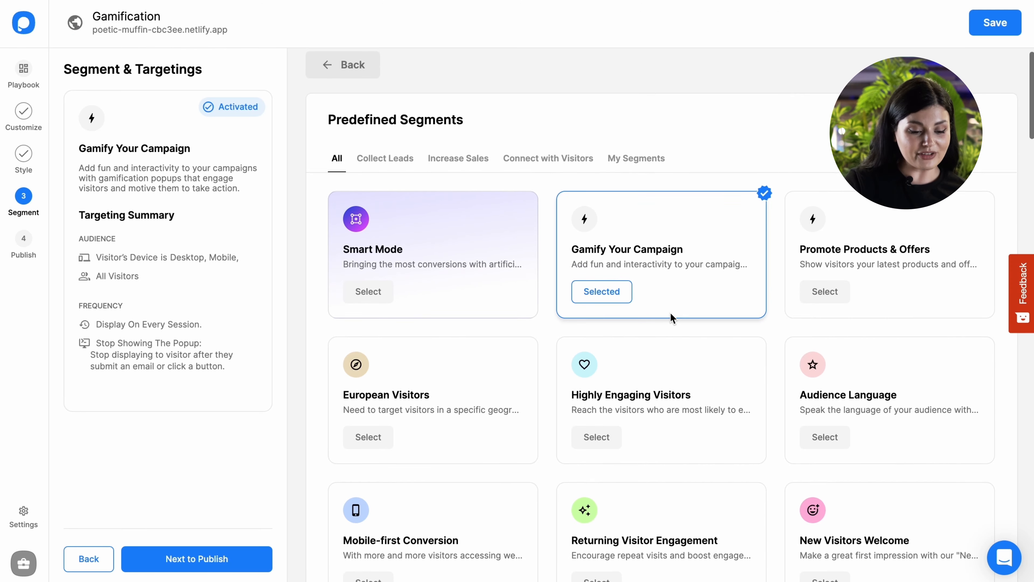
- Apply the predefined Boost Sales segment to the campaign and open it for editing
scroll(670, 312, "down", 4)
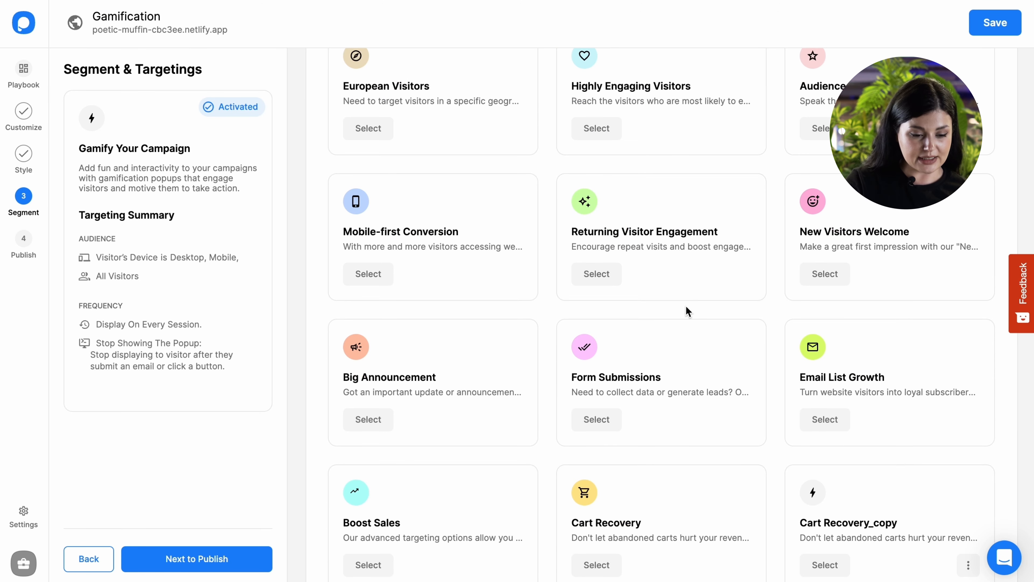
scroll(686, 305, "down", 3)
scroll(686, 306, "up", 4)
scroll(684, 309, "down", 2)
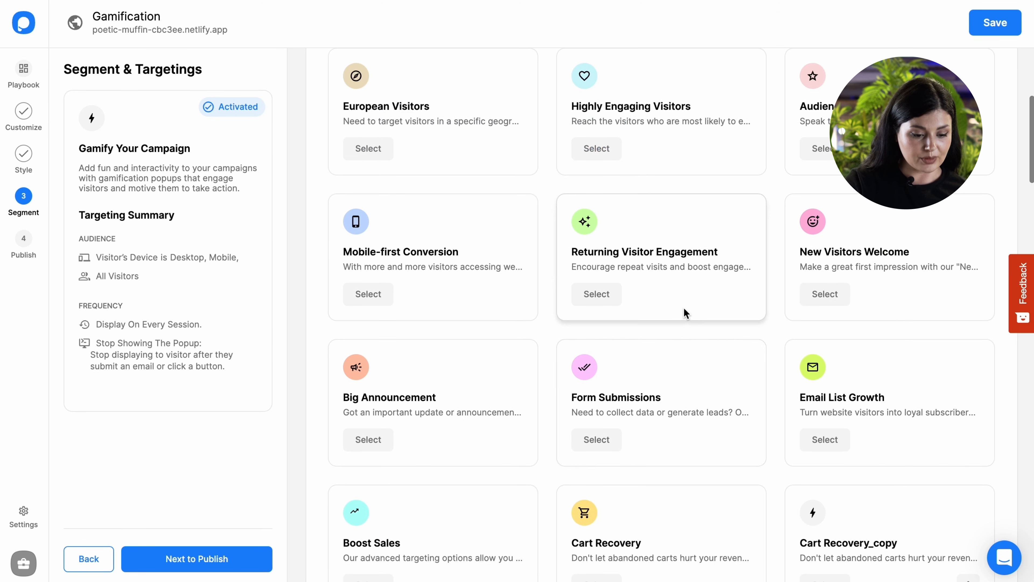
left_click(389, 546)
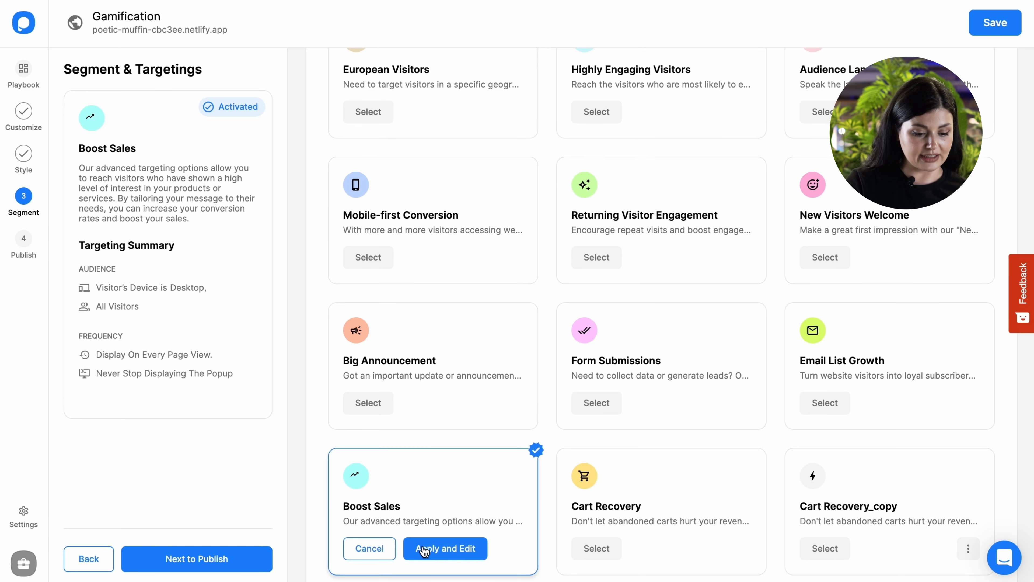
left_click(424, 550)
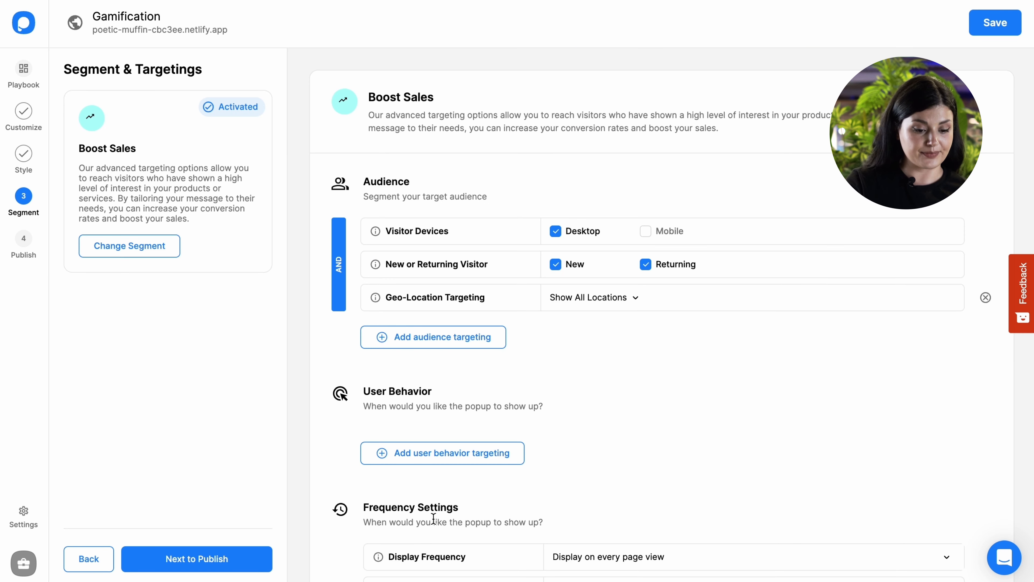
- Review the available audience targeting options for the Boost Sales segment without adding any
left_click(444, 340)
scroll(548, 298, "down", 2)
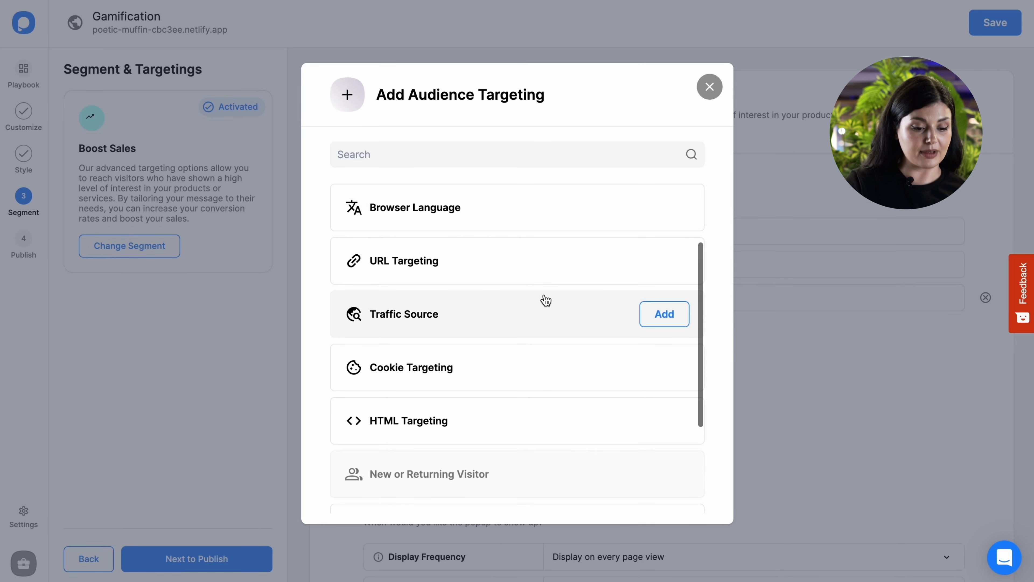
scroll(496, 330, "down", 1)
scroll(543, 344, "down", 3)
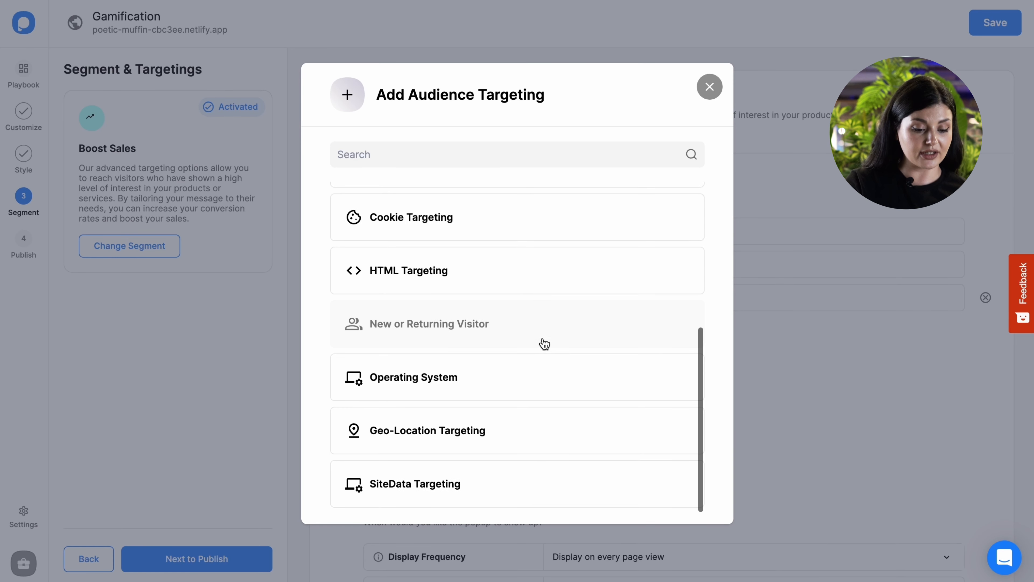
left_click(710, 87)
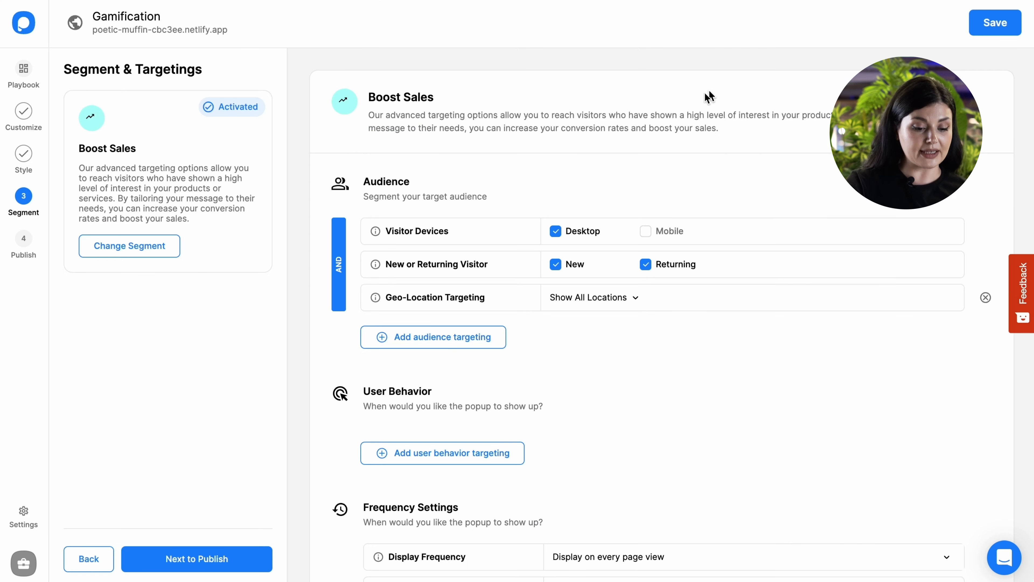
- Add user behavior targeting for After Scrolling x% at 10 percent and Inactivity Mode at 10 seconds
scroll(679, 328, "down", 1)
left_click(506, 425)
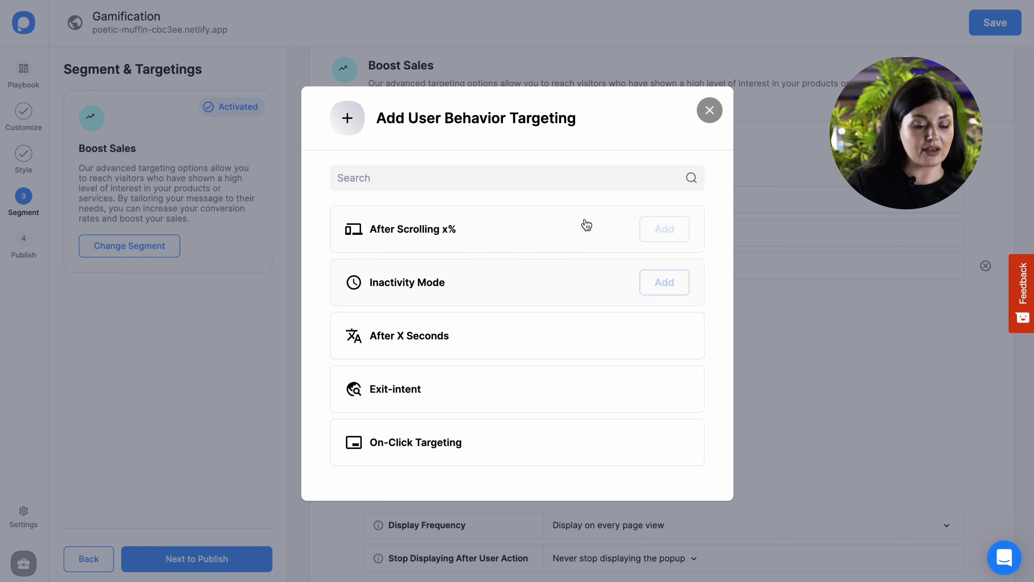
left_click(663, 229)
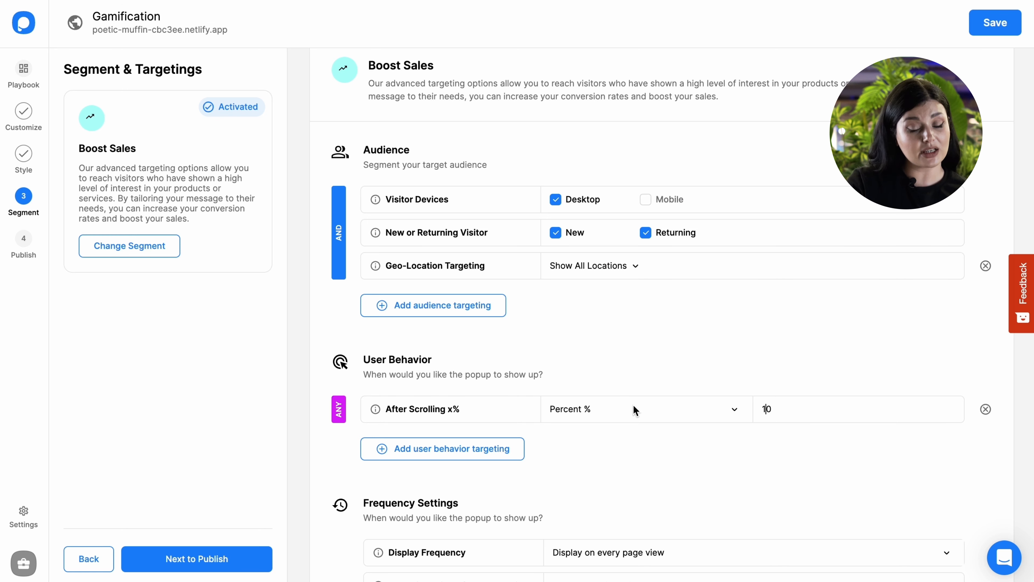
left_click(469, 455)
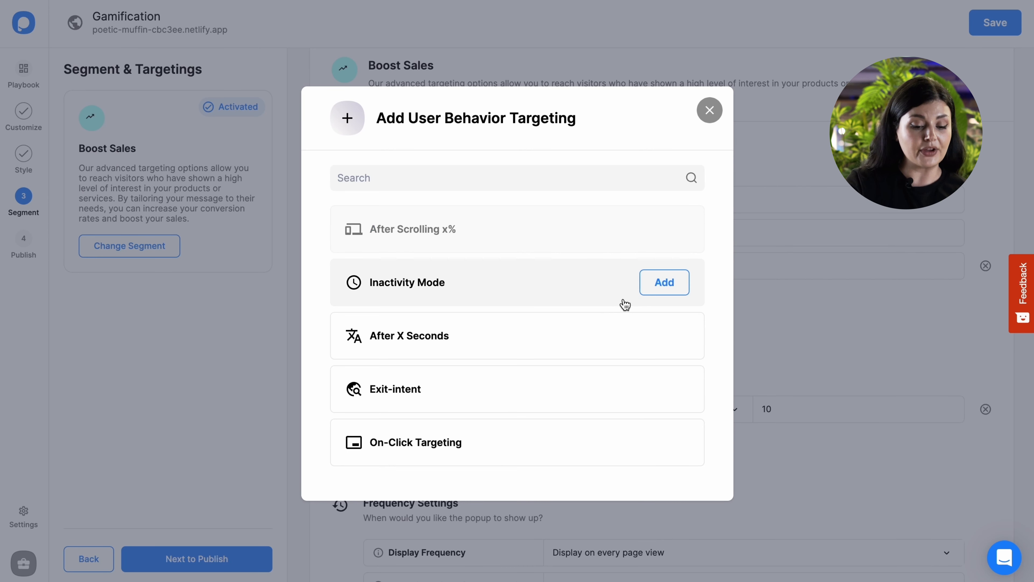
left_click(663, 282)
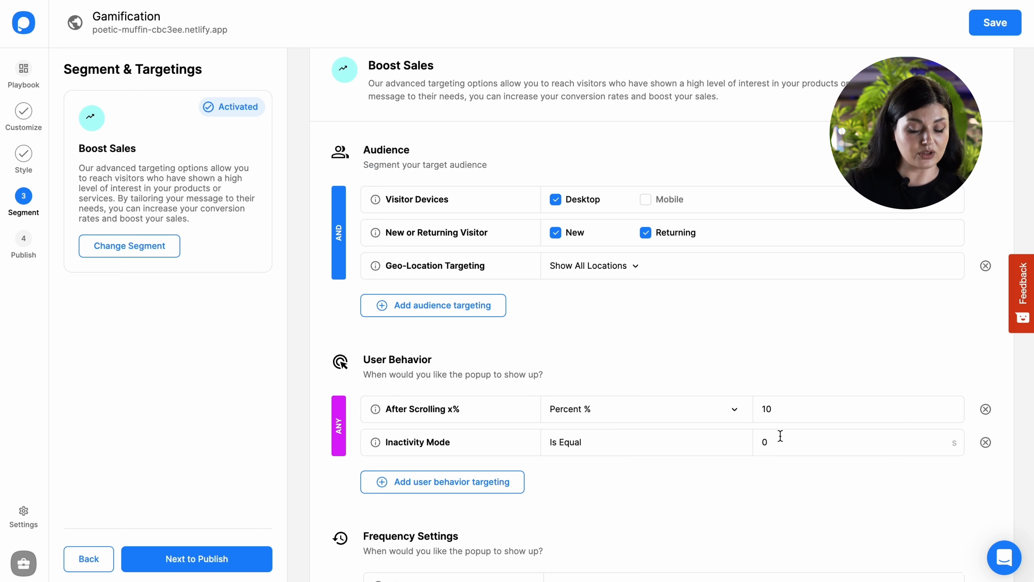
- Add Exit-intent user behavior targeting with Medium sensitivity
left_click(501, 491)
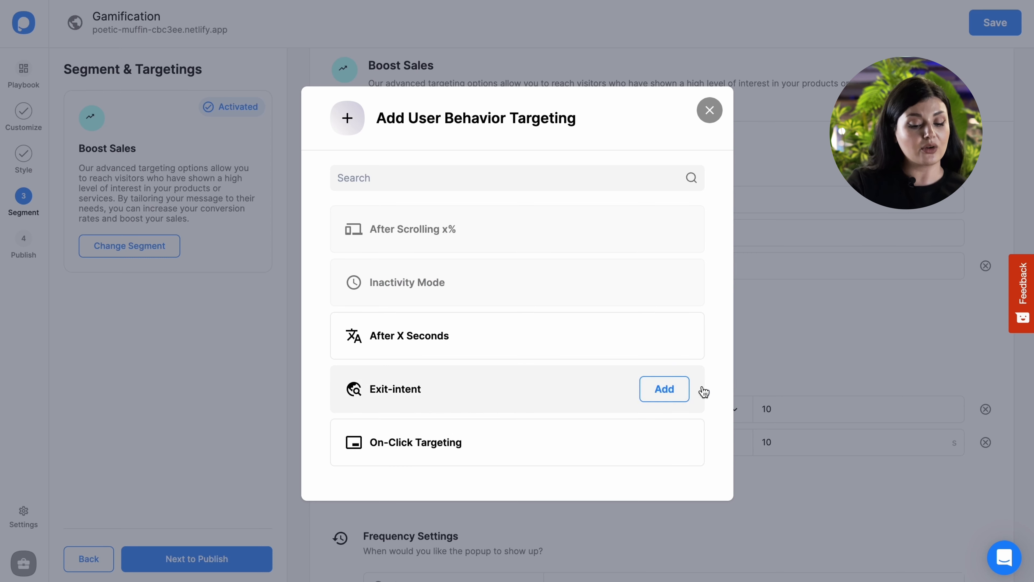
left_click(677, 389)
left_click(672, 480)
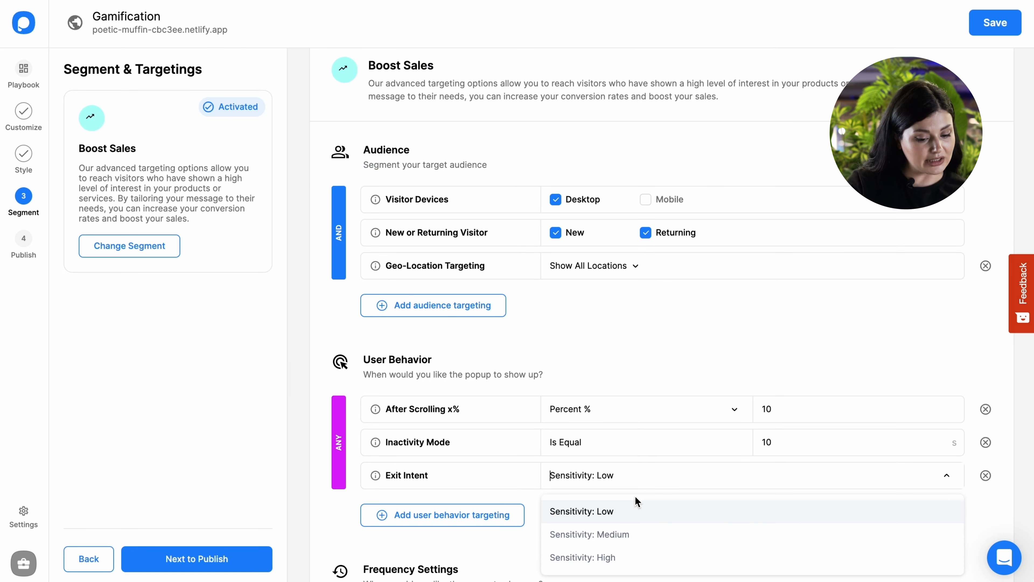
left_click(616, 535)
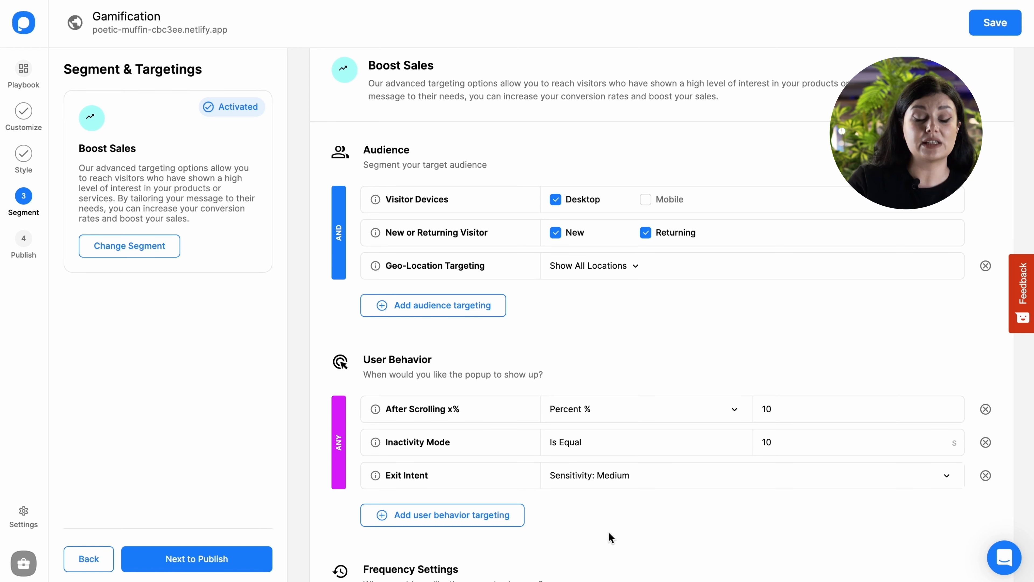
- Set the popup to stop showing after visitors submit an email or click a button, keep it on every page view, and save
scroll(601, 506, "down", 5)
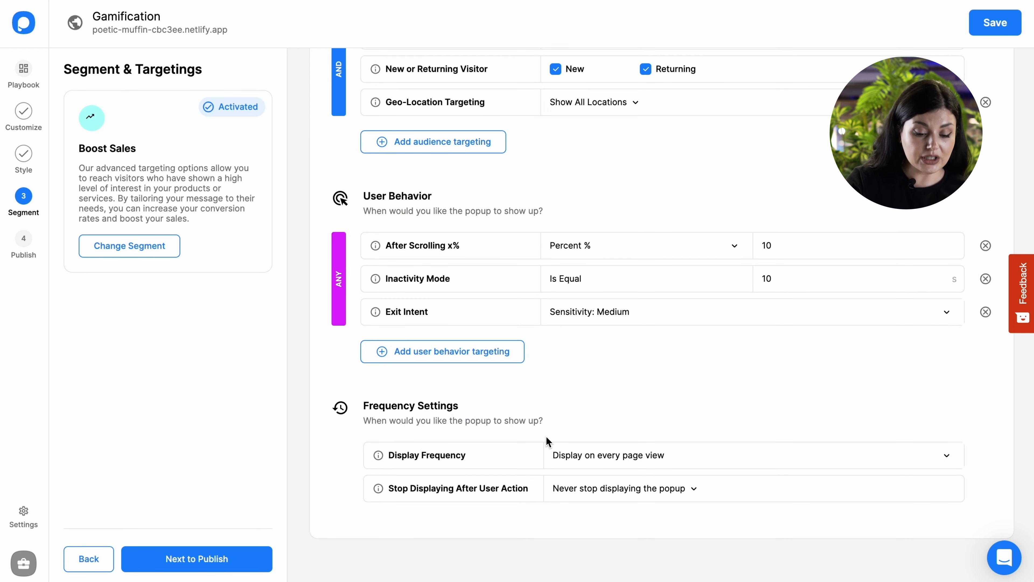
left_click(596, 454)
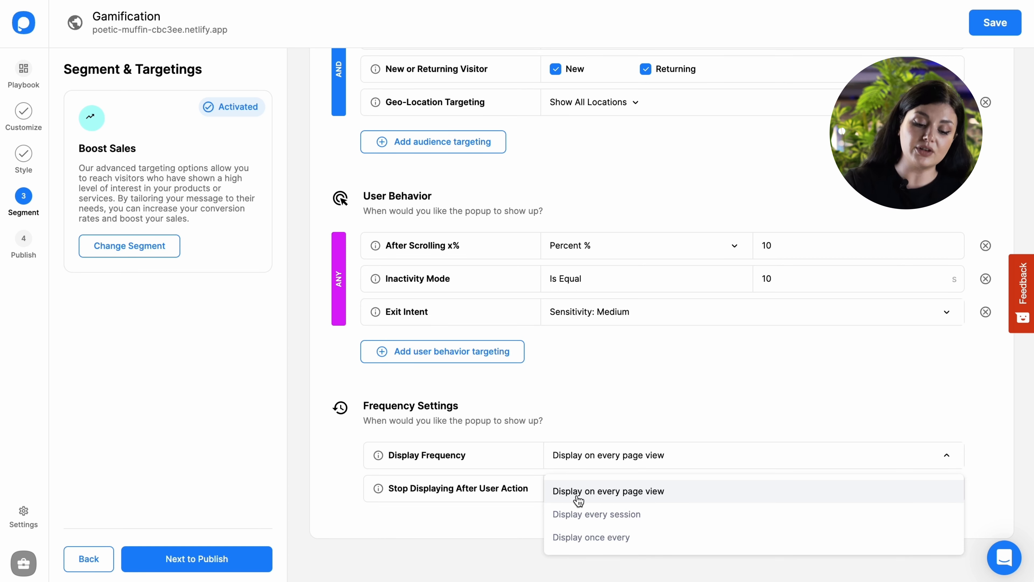
left_click(531, 514)
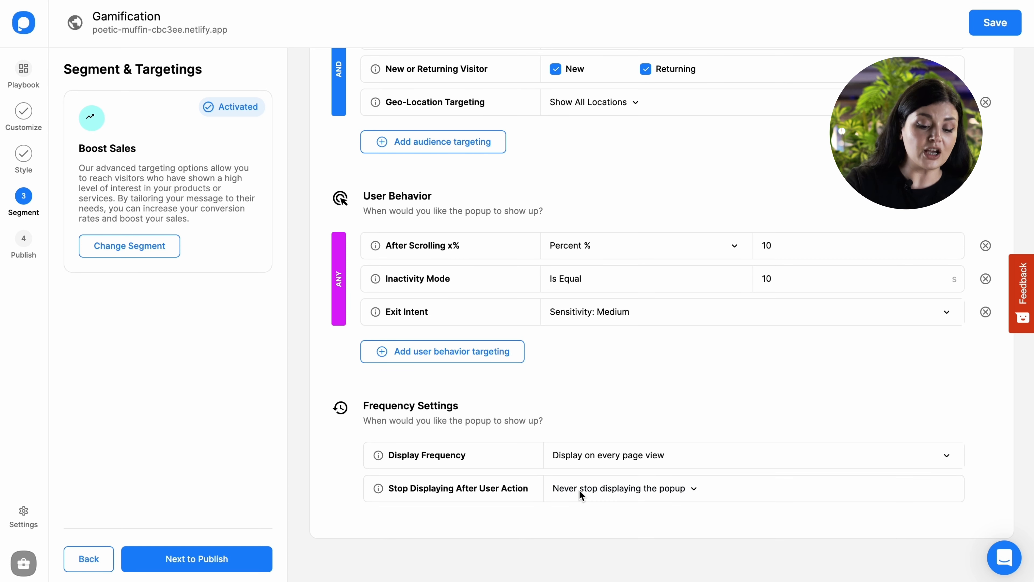
left_click(580, 490)
left_click(568, 546)
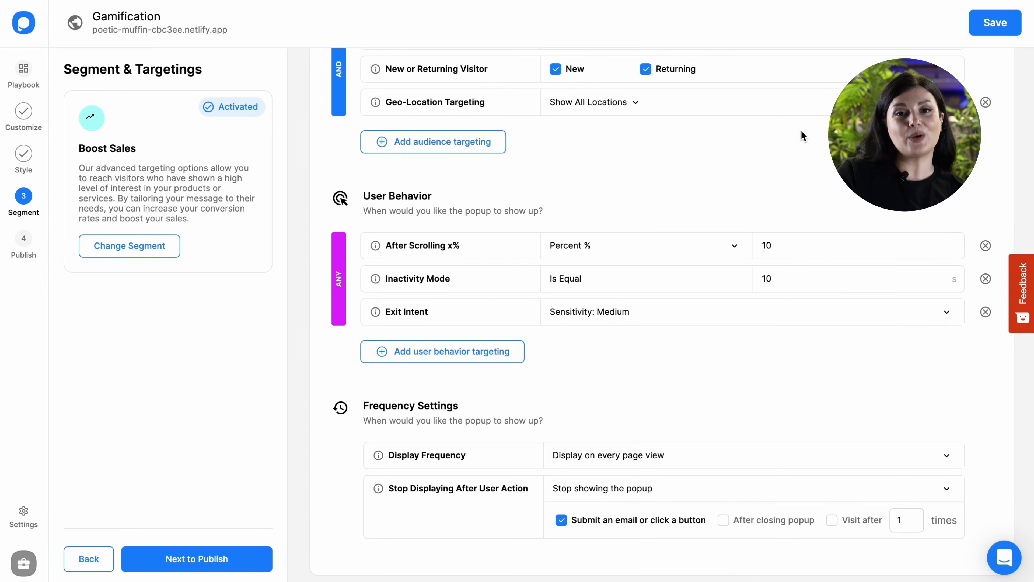
left_click(995, 22)
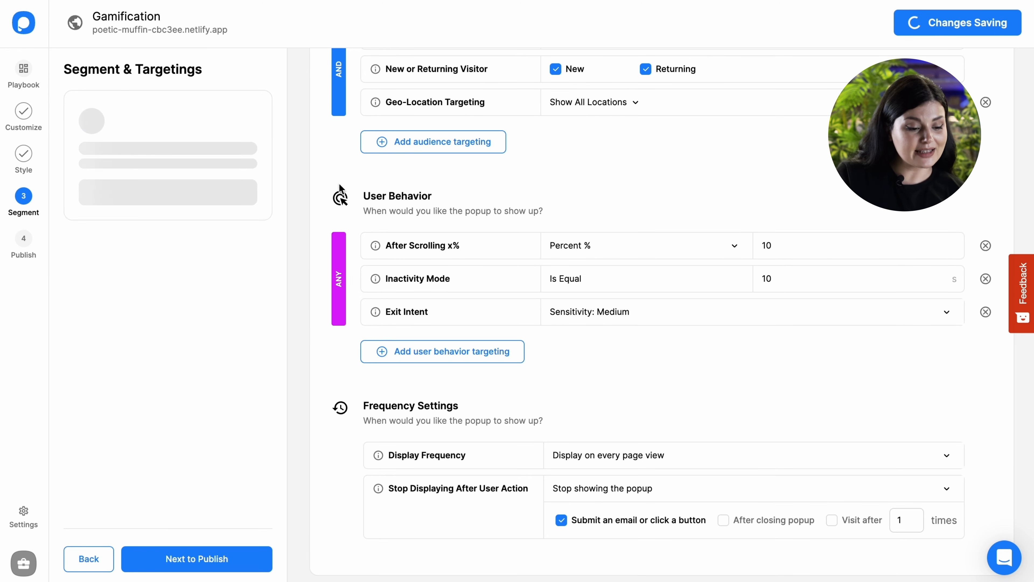
- Open the publishing settings and review the targeting summary and the autoresponder options
left_click(25, 247)
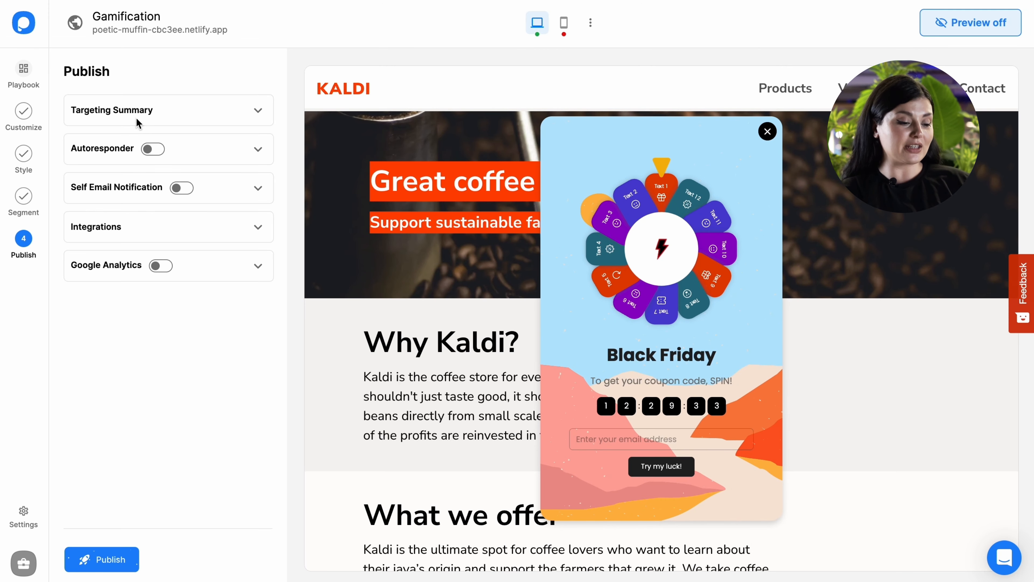
left_click(138, 122)
scroll(194, 306, "down", 2)
left_click(204, 365)
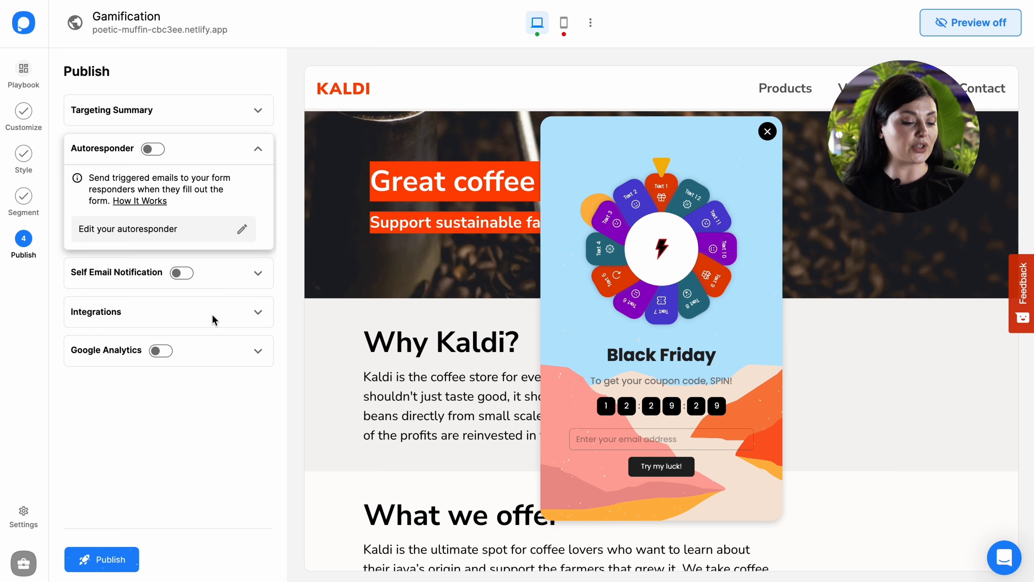
- Review the integrations that can be added to the campaign and close the list without adding one
left_click(215, 320)
left_click(121, 292)
scroll(482, 310, "down", 5)
left_click(709, 87)
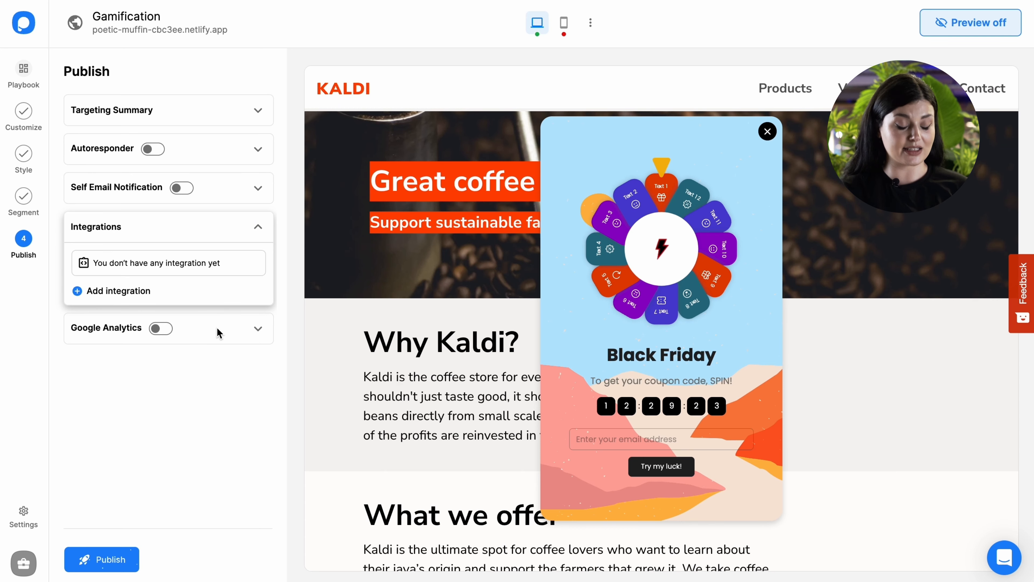
- Publish the campaign and test the previewed popup by entering an email address and spinning the wheel
left_click(128, 558)
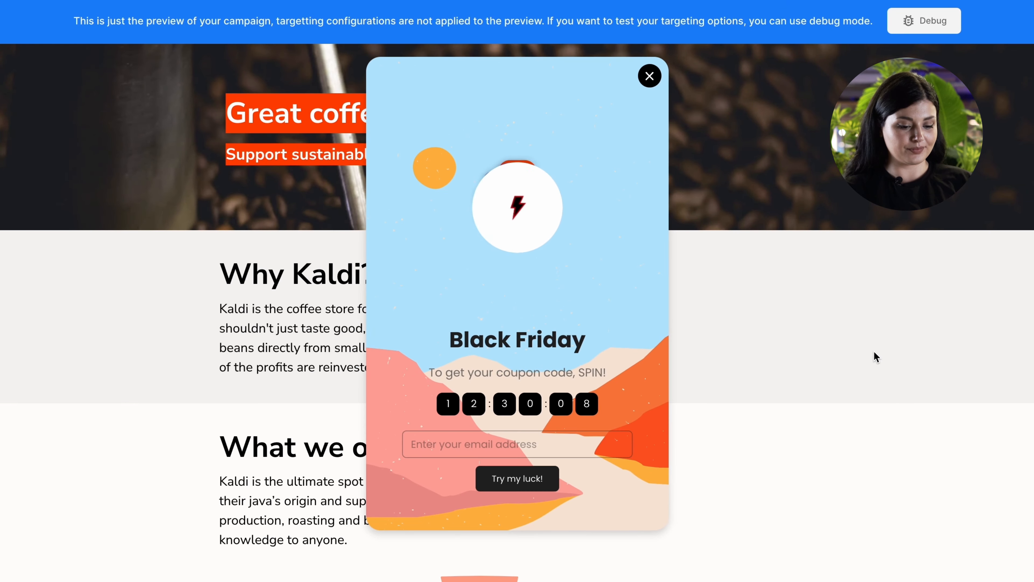
left_click(550, 456)
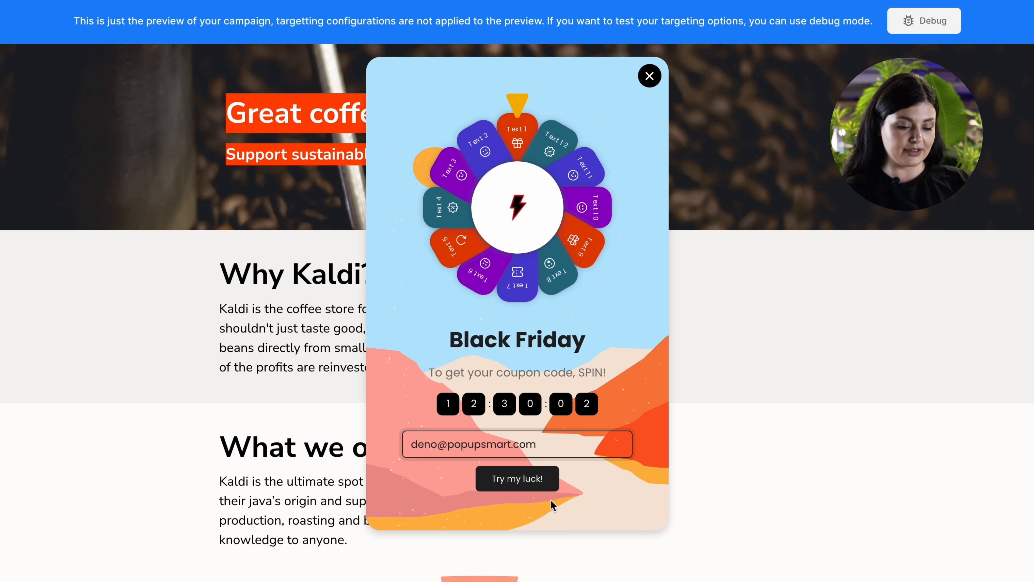
left_click(548, 484)
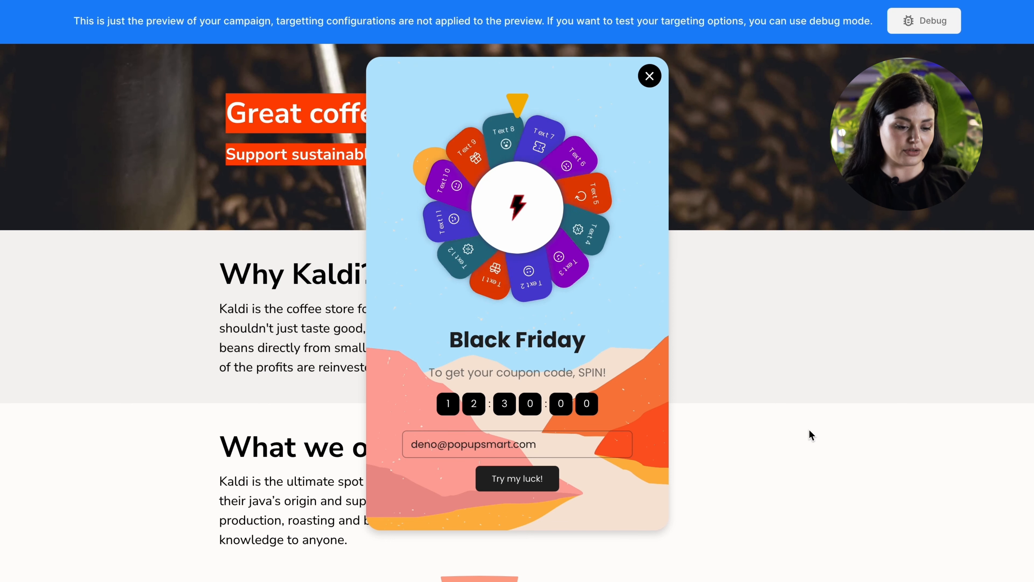